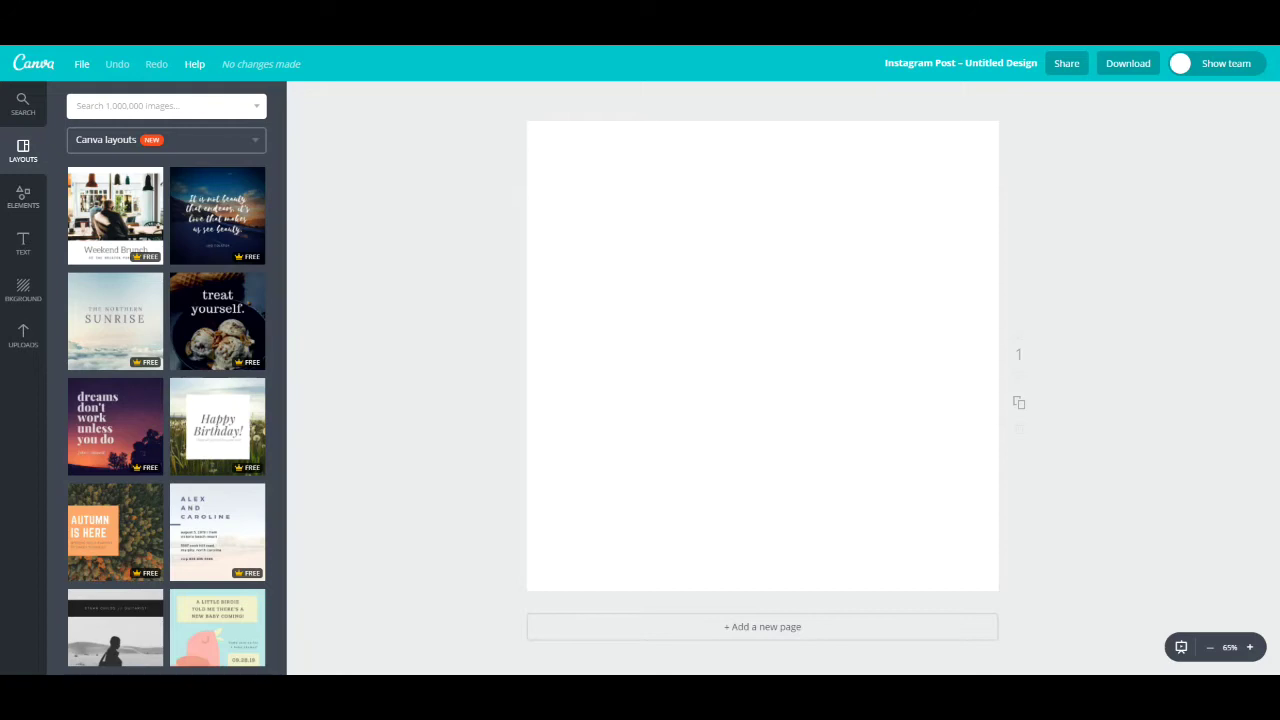
Add a plain black line from Elements > Lines and resize it into a short bar left of centre.
{"action": "left_click", "coordinate": [36, 198]}
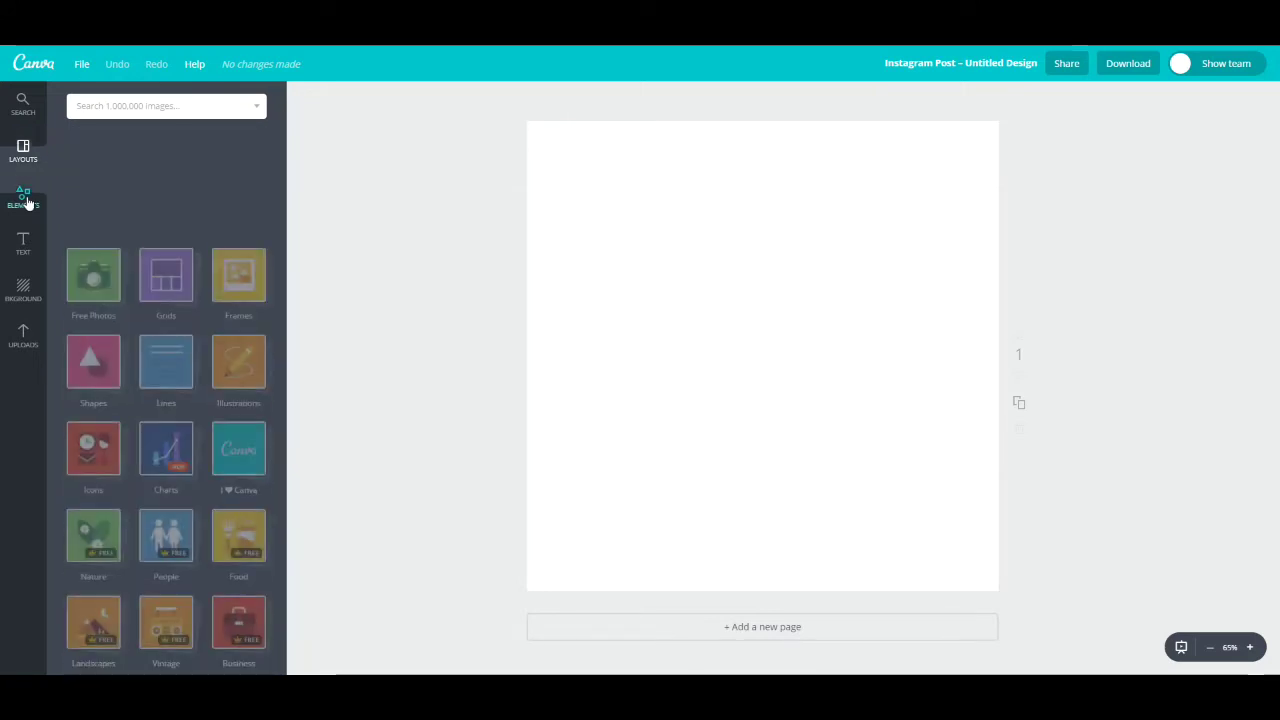
{"action": "left_click", "coordinate": [167, 287]}
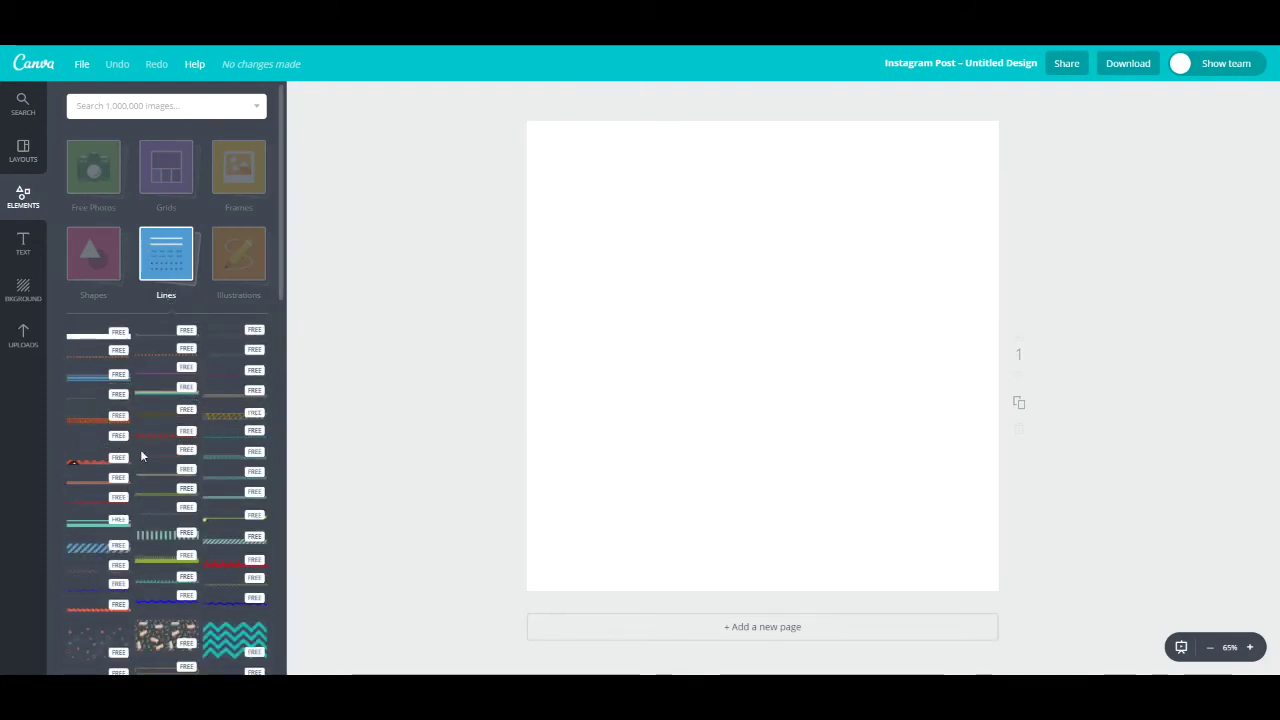
{"action": "left_click", "coordinate": [85, 342]}
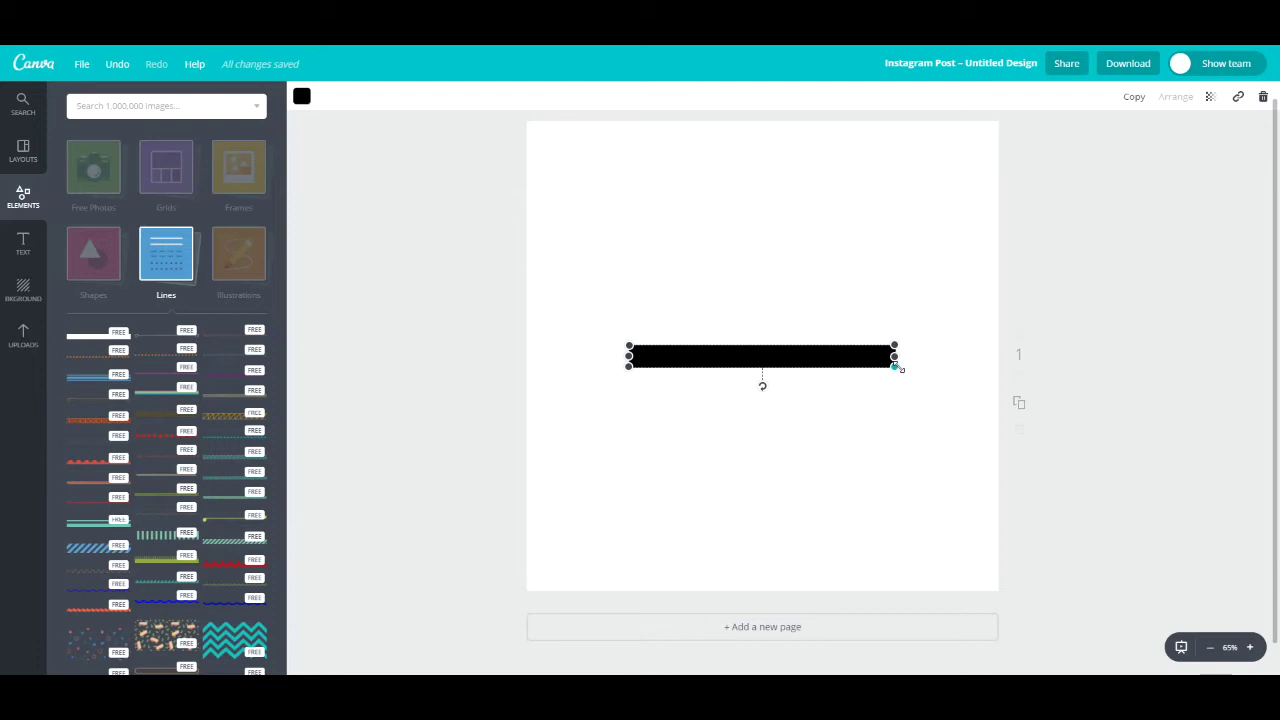
{"action": "left_click_drag", "start_coordinate": [895, 367], "coordinate": [724, 355]}
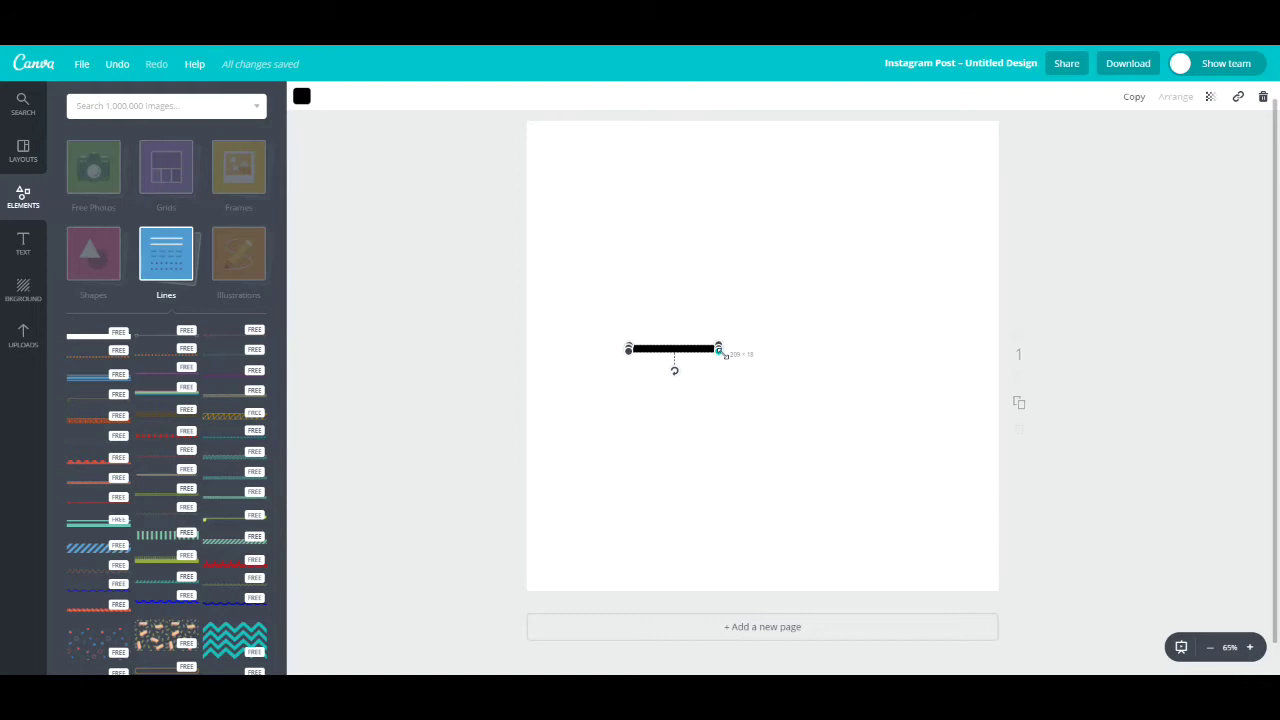
{"action": "left_click_drag", "start_coordinate": [721, 352], "coordinate": [796, 345]}
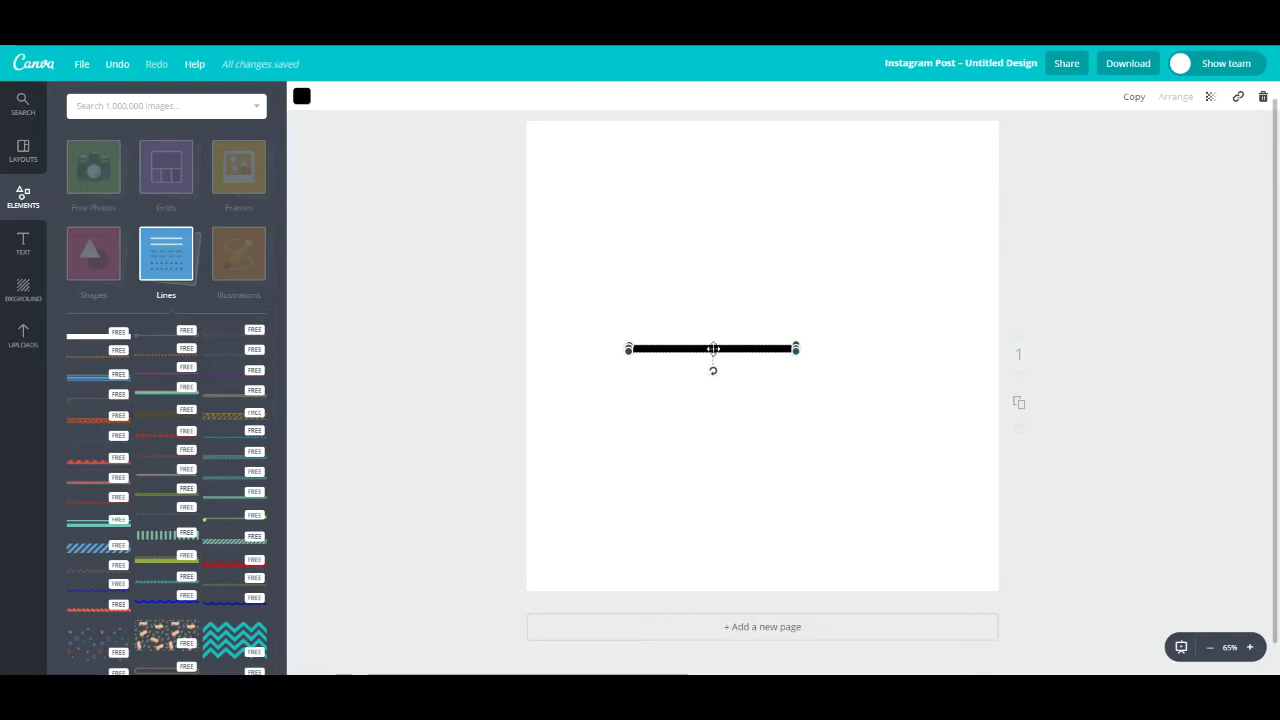
Delete the line and add a black square from Shapes, shrunk to a tiny 43 × 43 block.
{"action": "key", "text": "Delete"}
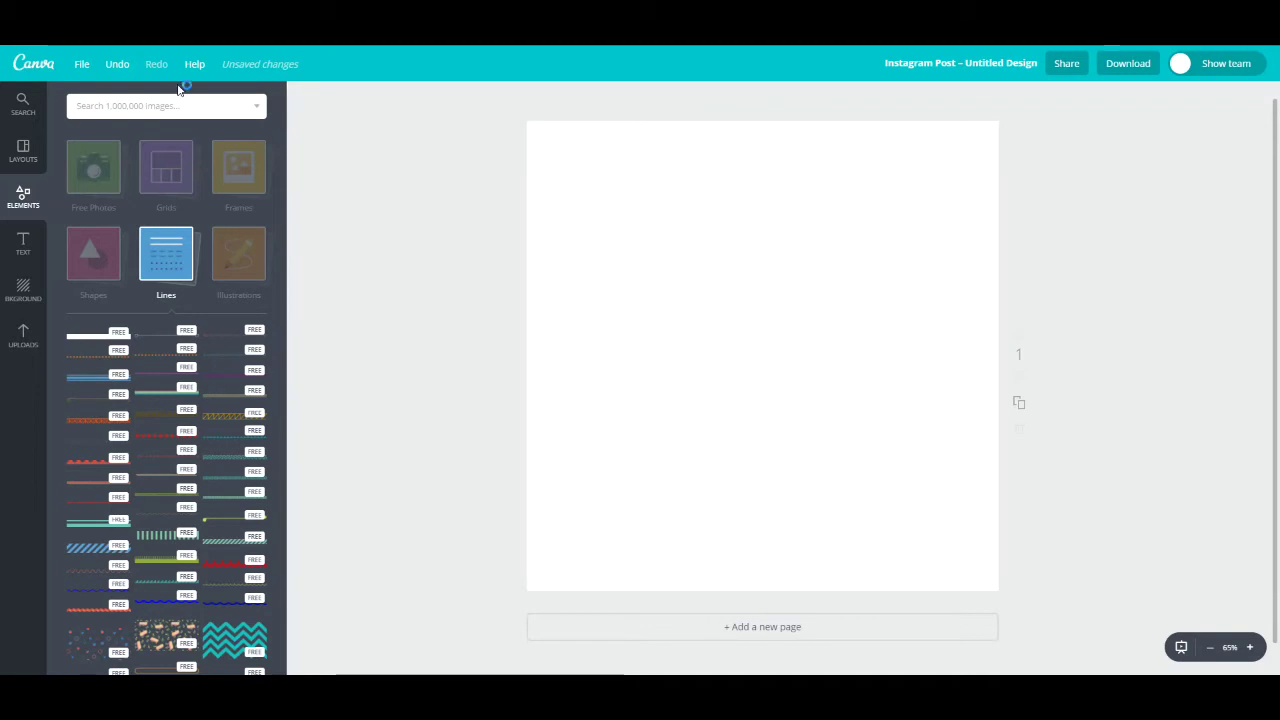
{"action": "left_click", "coordinate": [90, 254]}
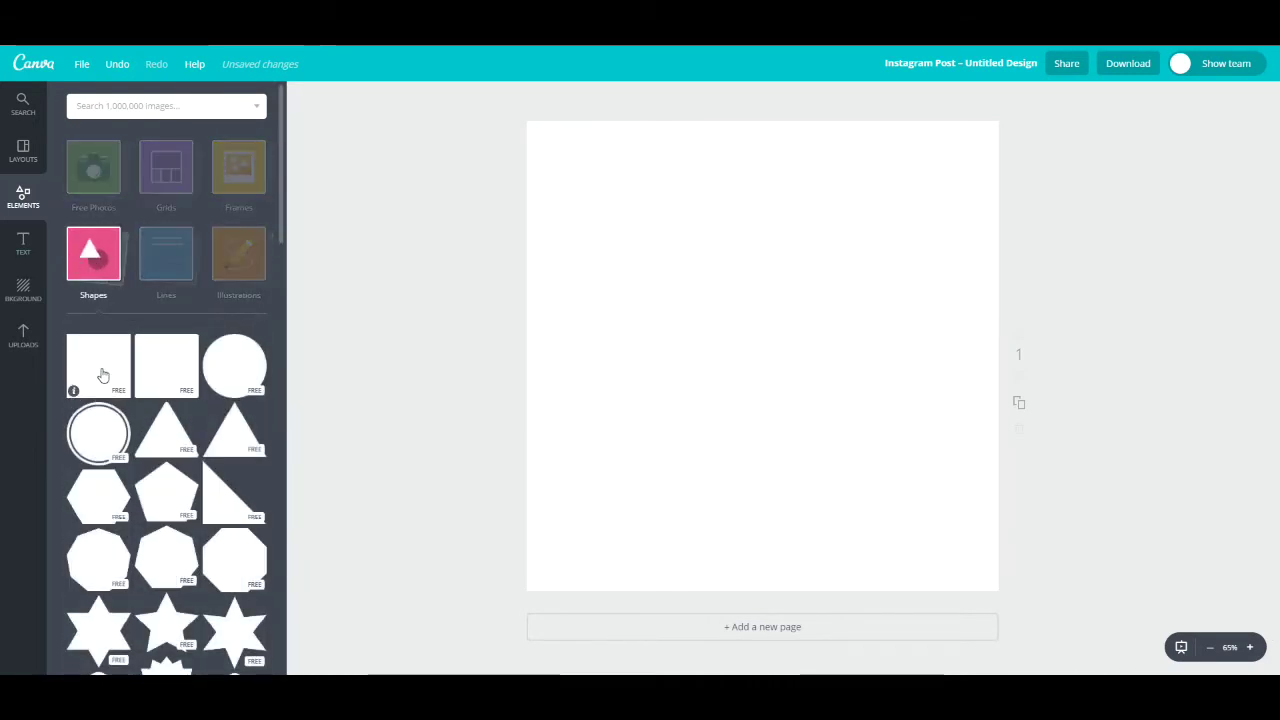
{"action": "left_click", "coordinate": [101, 372]}
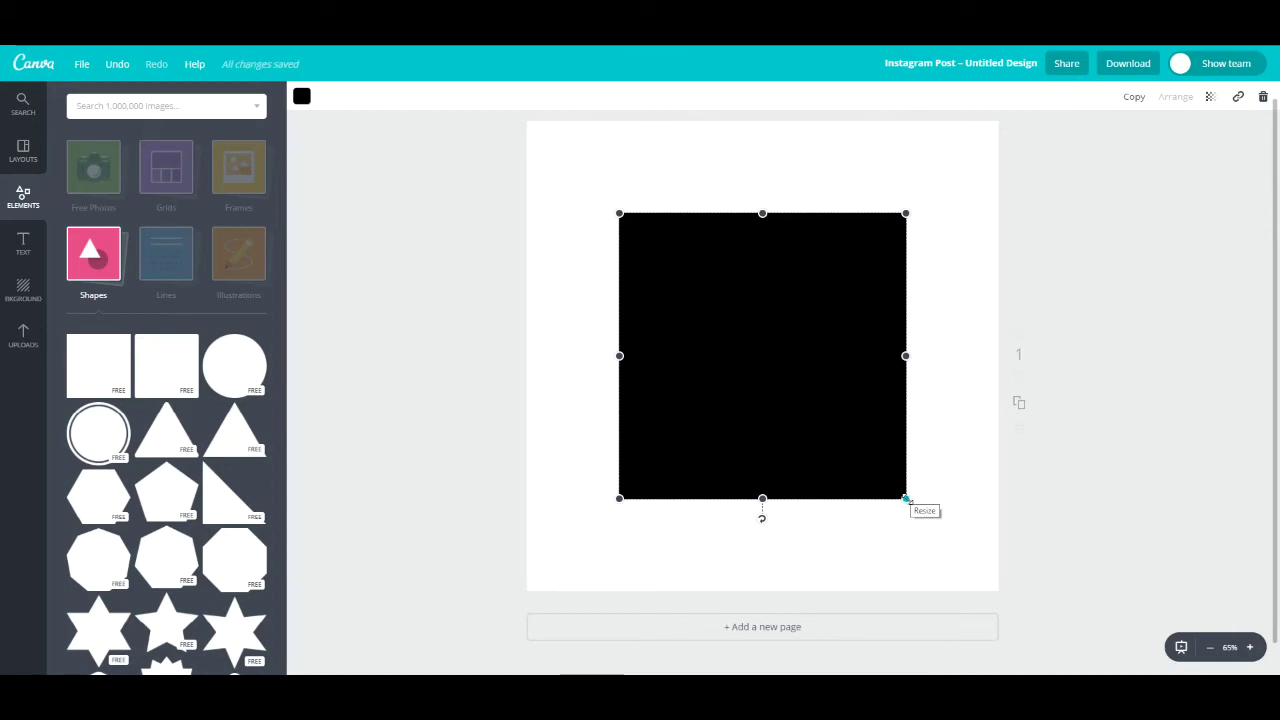
{"action": "left_click_drag", "start_coordinate": [907, 499], "coordinate": [672, 204]}
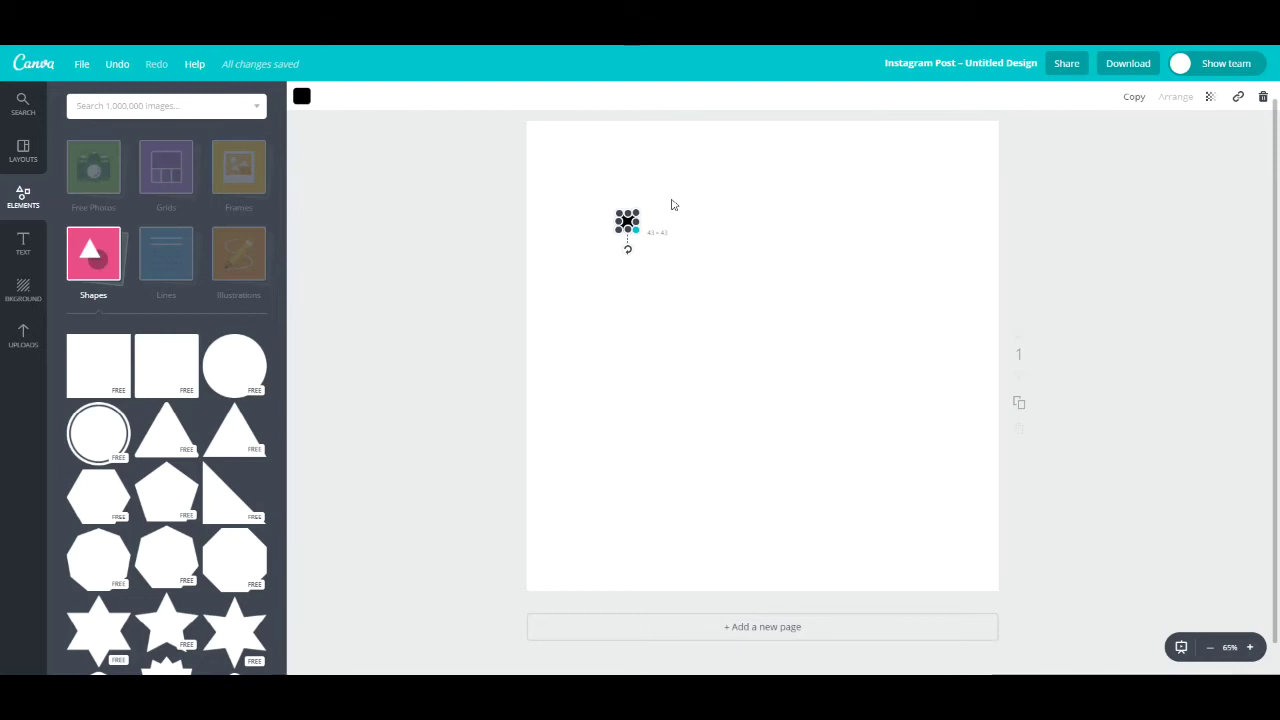
Squash the tiny square into a thin dash and move it to about 88, 92 near the top-left.
{"action": "left_click", "coordinate": [852, 236]}
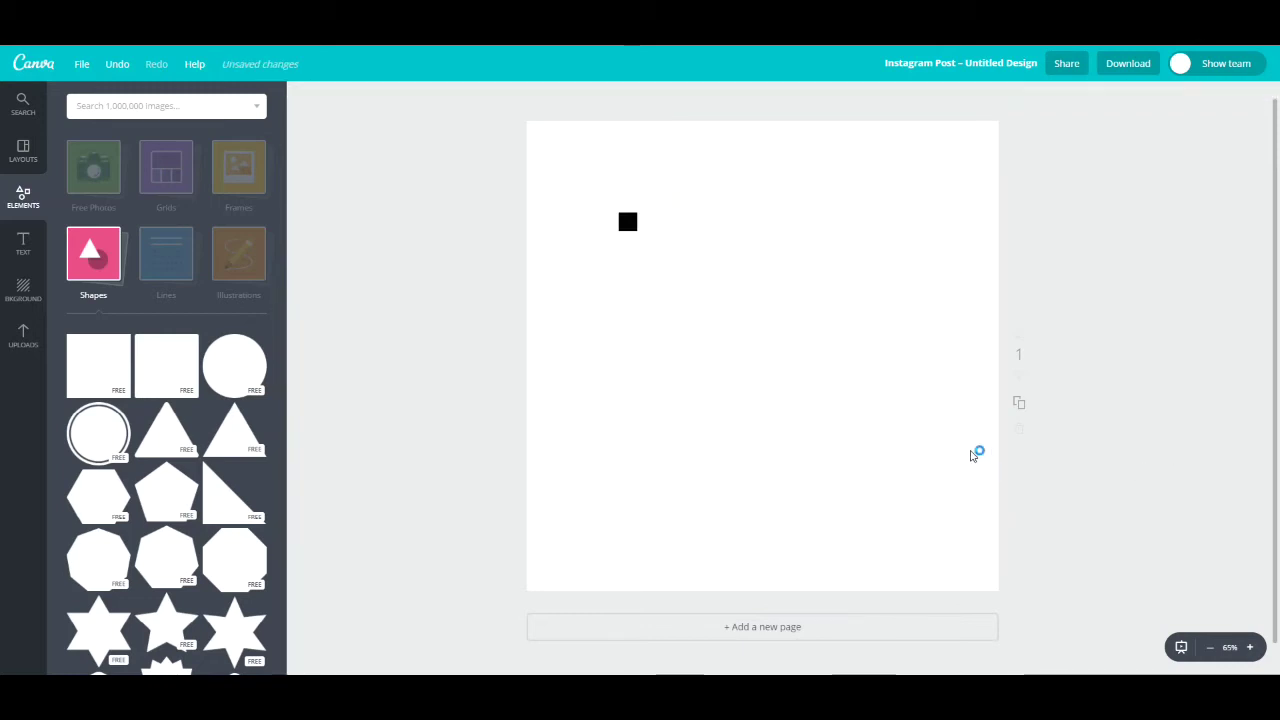
{"action": "left_click", "coordinate": [628, 222]}
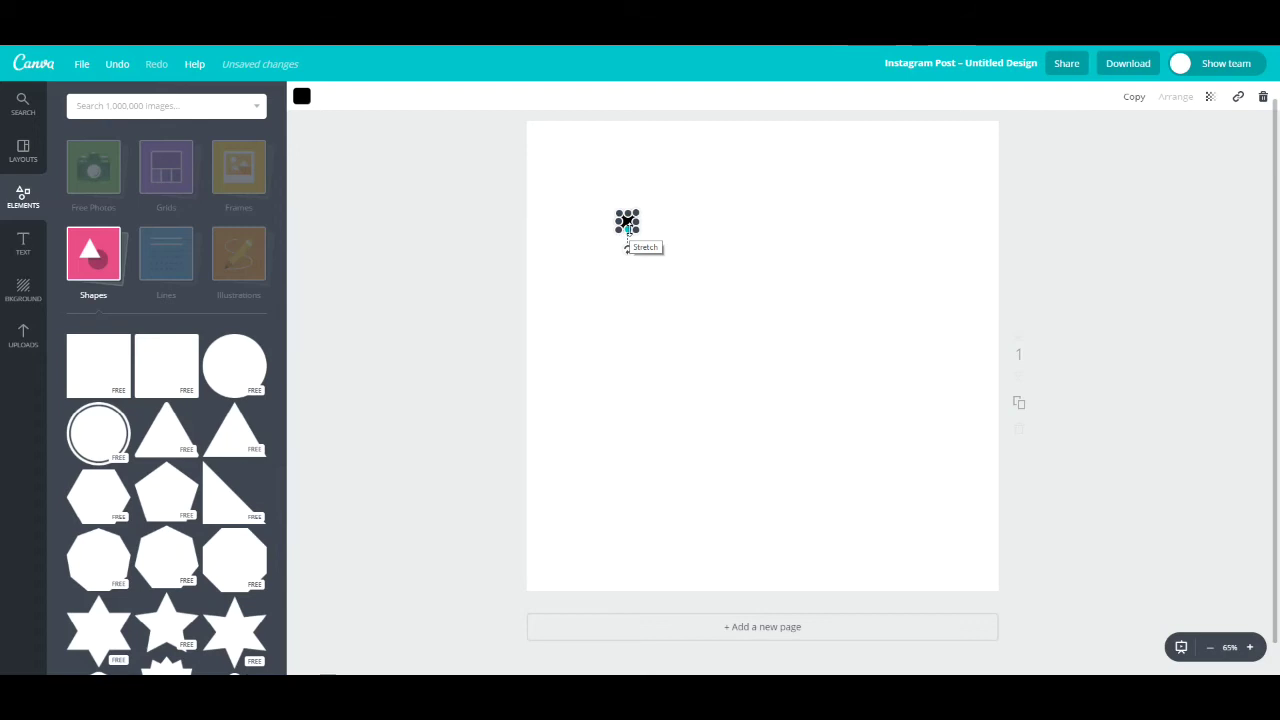
{"action": "left_click_drag", "start_coordinate": [627, 229], "coordinate": [632, 198]}
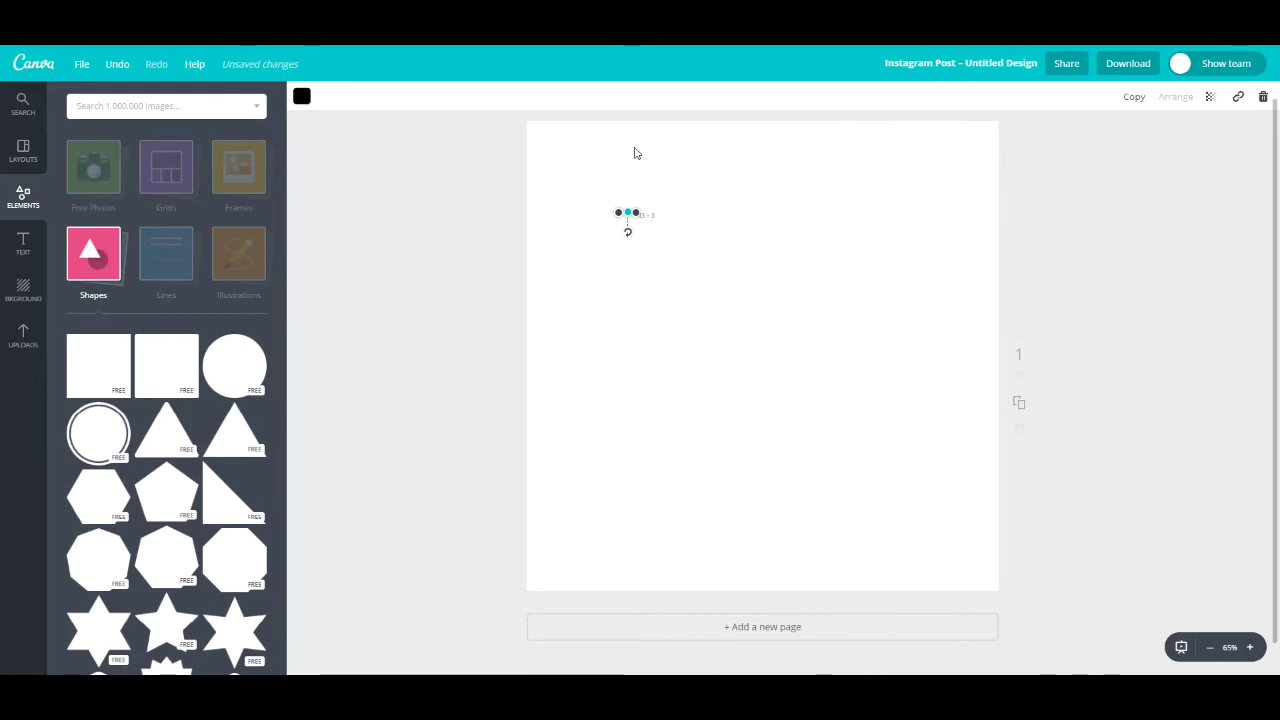
{"action": "left_click", "coordinate": [1002, 372]}
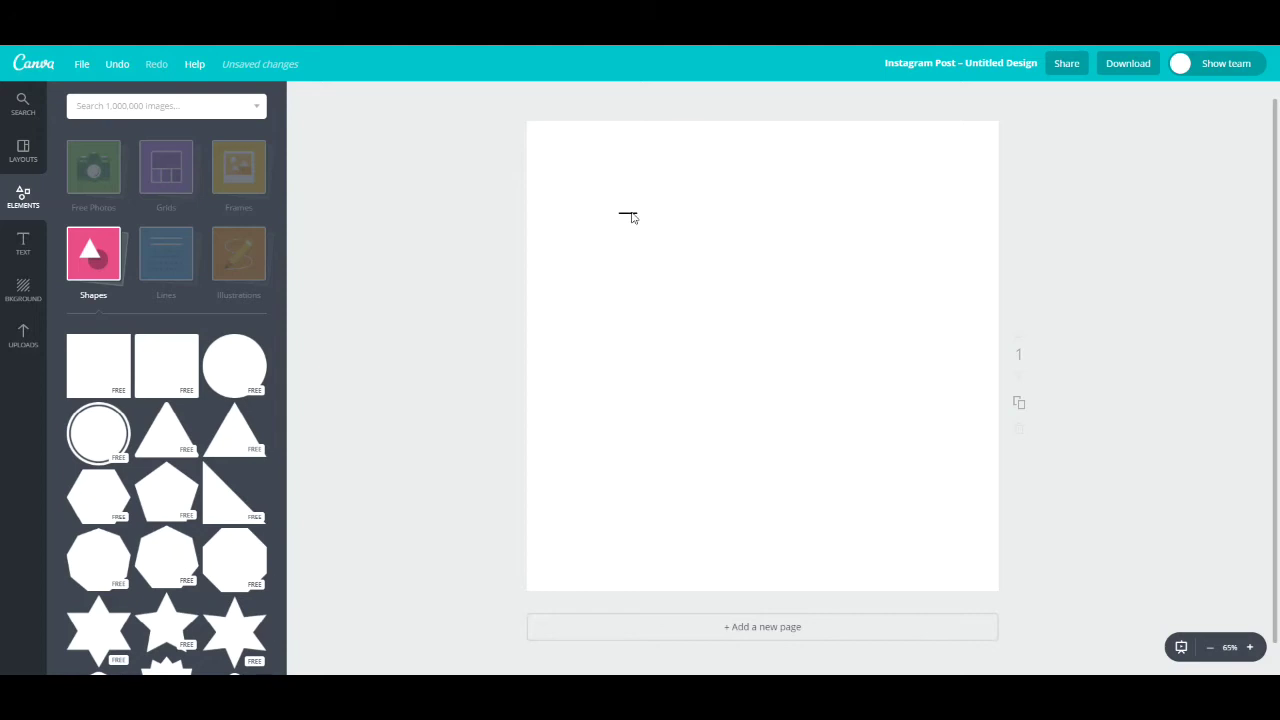
{"action": "left_click_drag", "start_coordinate": [628, 213], "coordinate": [577, 161]}
Duplicate the short dash and make the copy a long thin line just below it, left edges aligned.
{"action": "left_click", "coordinate": [575, 161]}
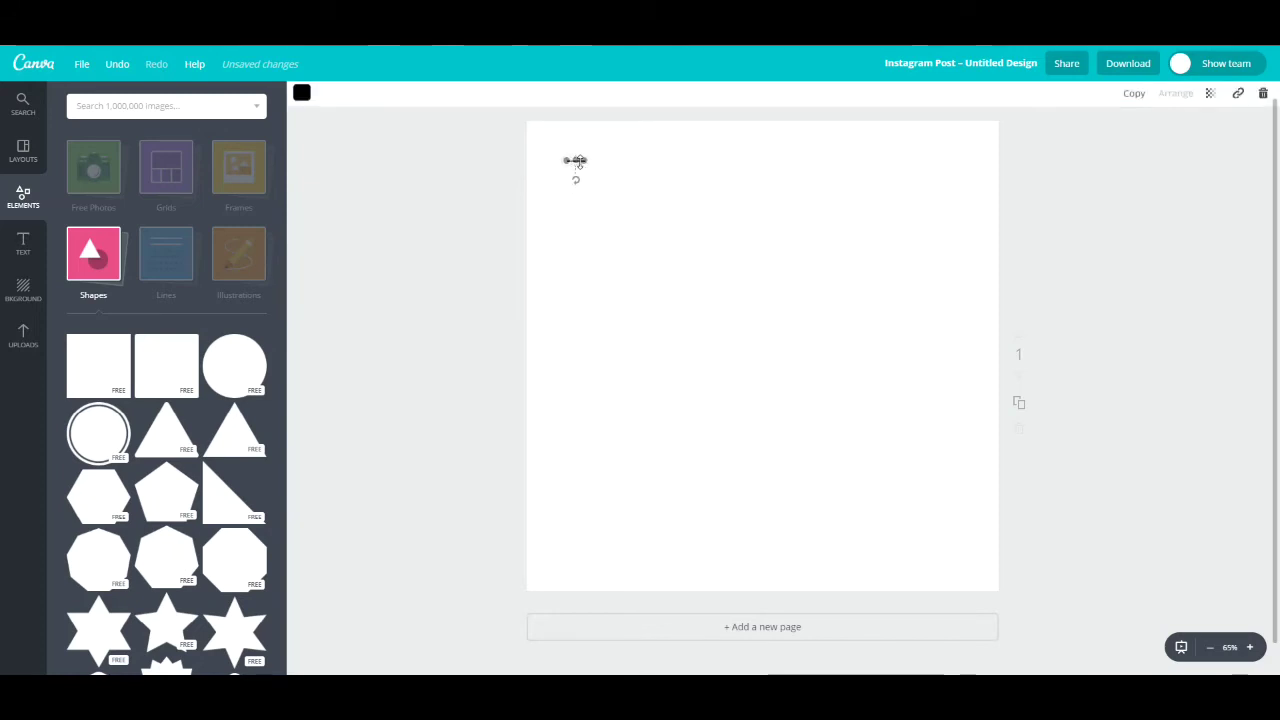
{"action": "left_click", "coordinate": [1138, 100]}
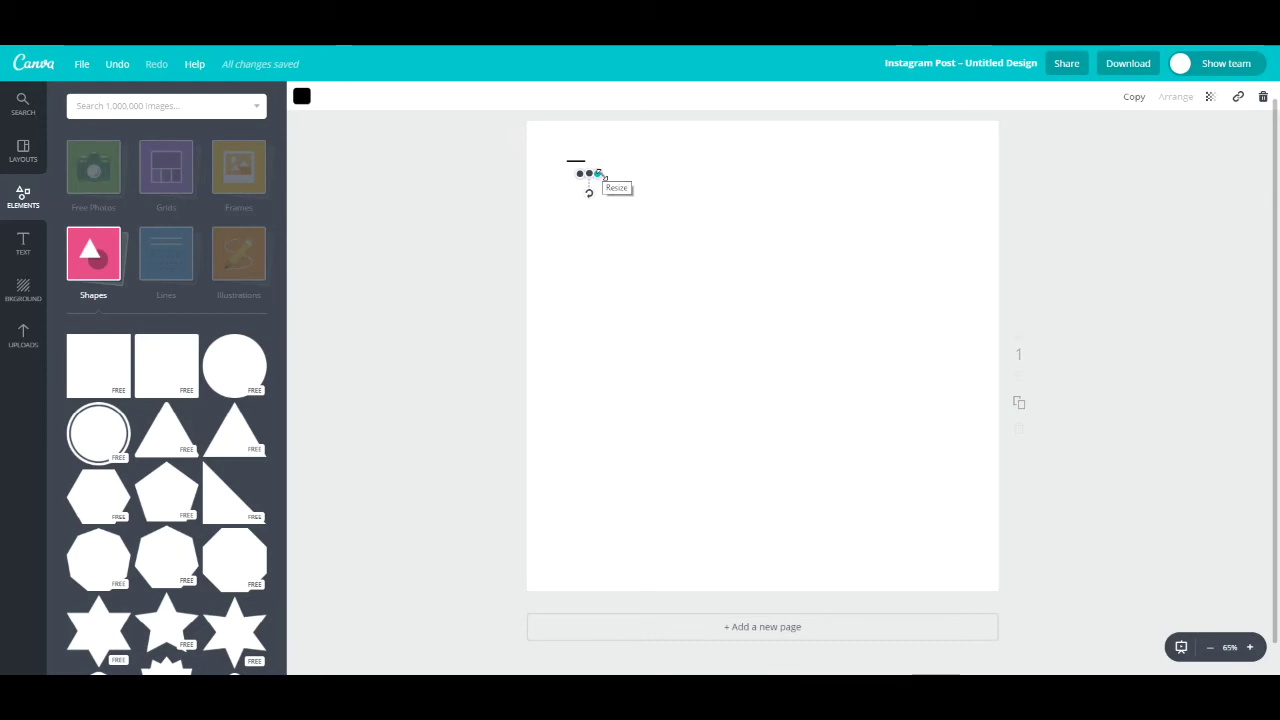
{"action": "left_click_drag", "start_coordinate": [604, 177], "coordinate": [968, 264]}
{"action": "left_click", "coordinate": [967, 264]}
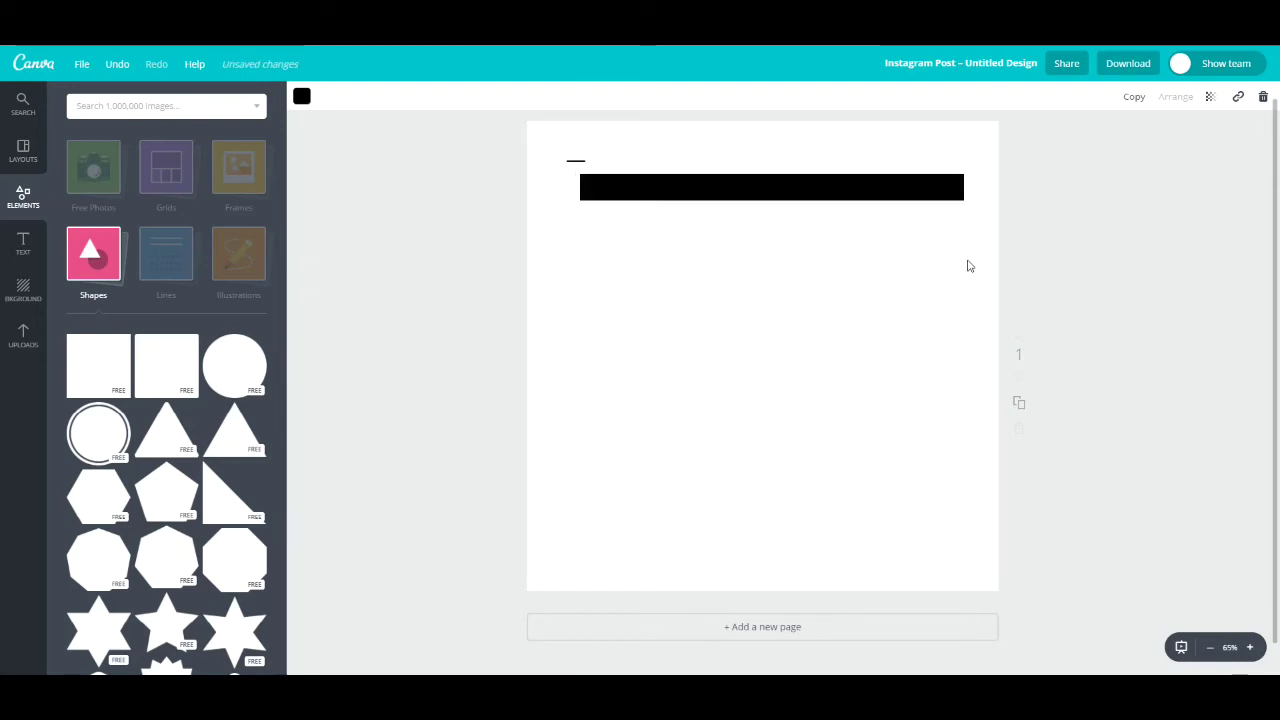
{"action": "left_click", "coordinate": [770, 182]}
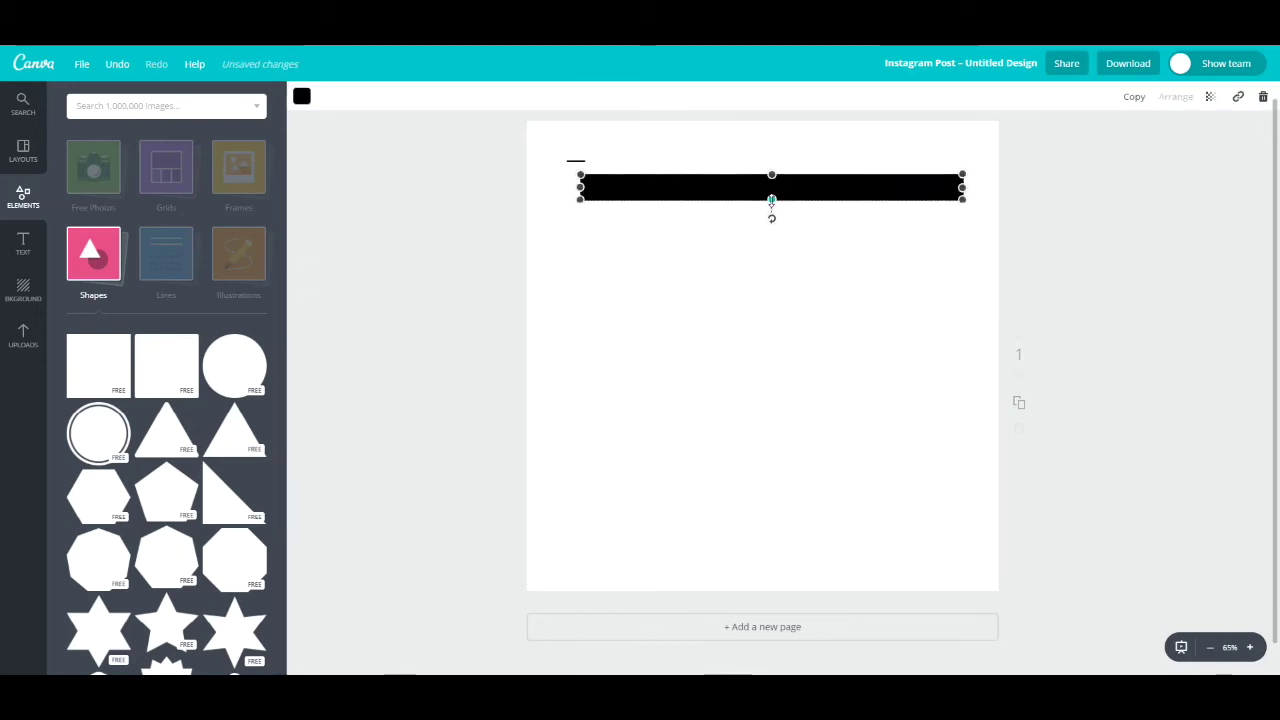
{"action": "left_click_drag", "start_coordinate": [771, 200], "coordinate": [771, 147]}
{"action": "left_click", "coordinate": [770, 147]}
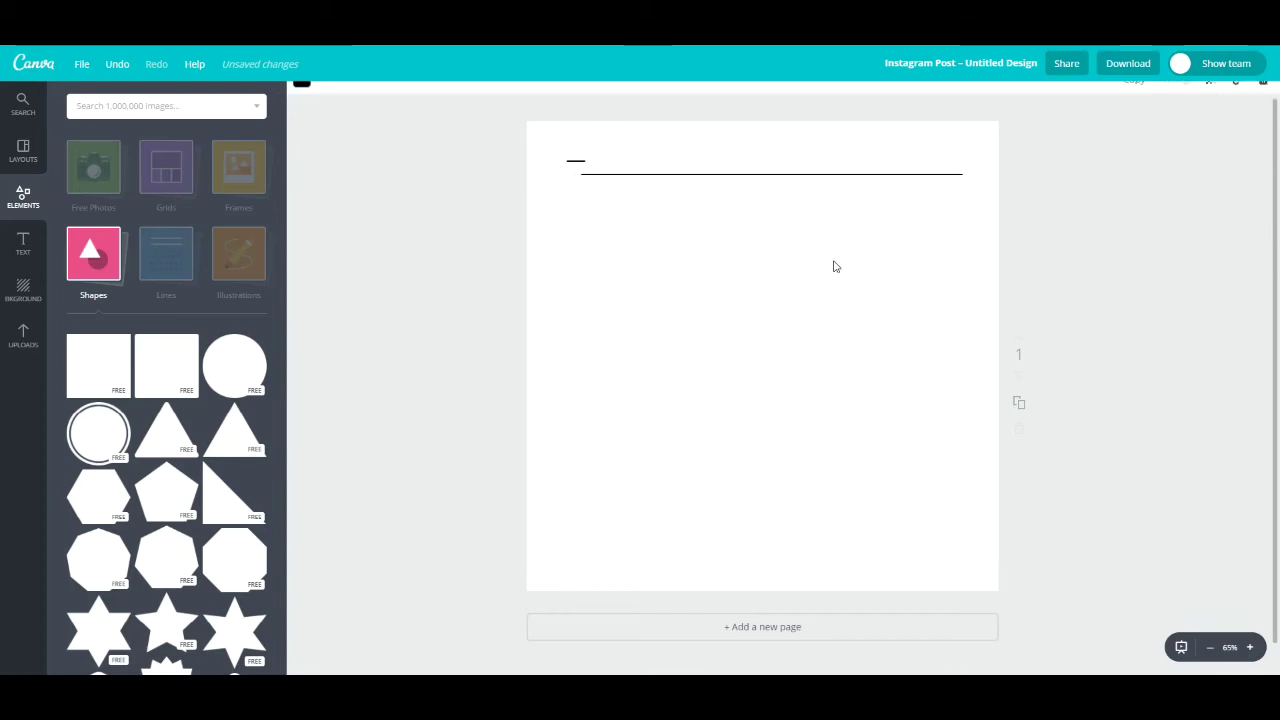
{"action": "left_click_drag", "start_coordinate": [810, 175], "coordinate": [798, 187]}
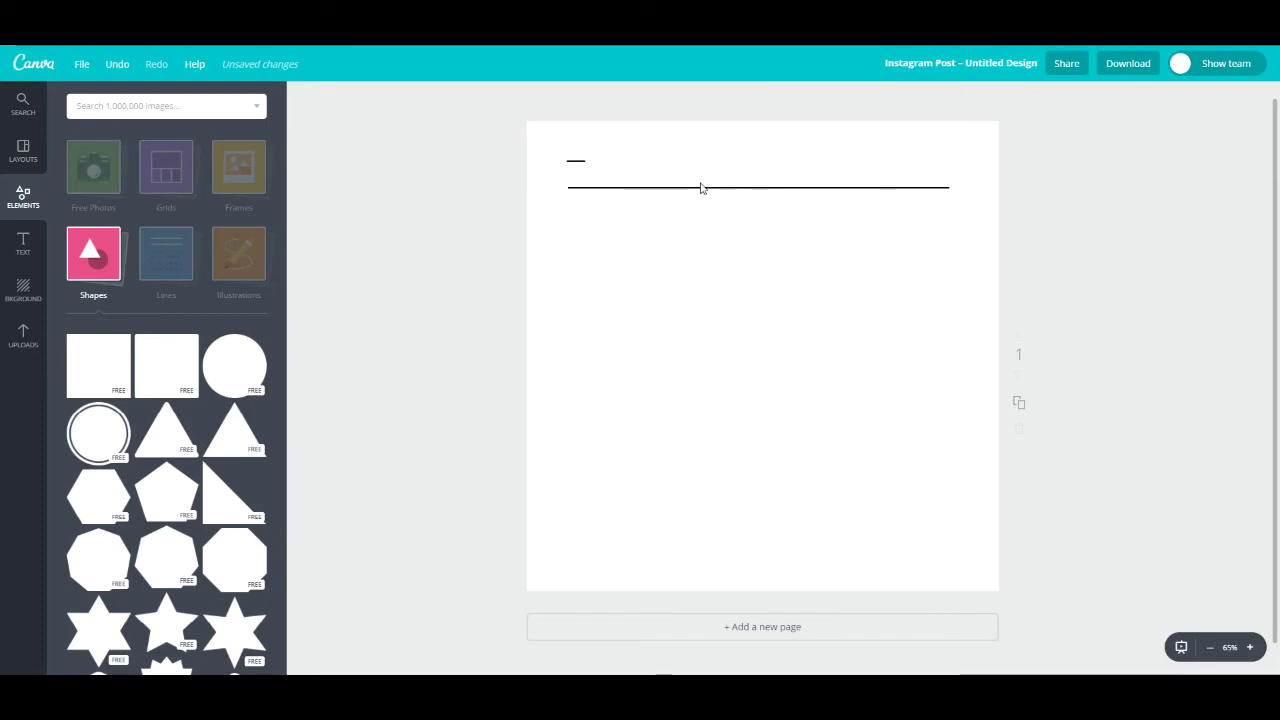
Copy the long line three times and snap each copy flush left into a four-line stack.
{"action": "left_click", "coordinate": [698, 187]}
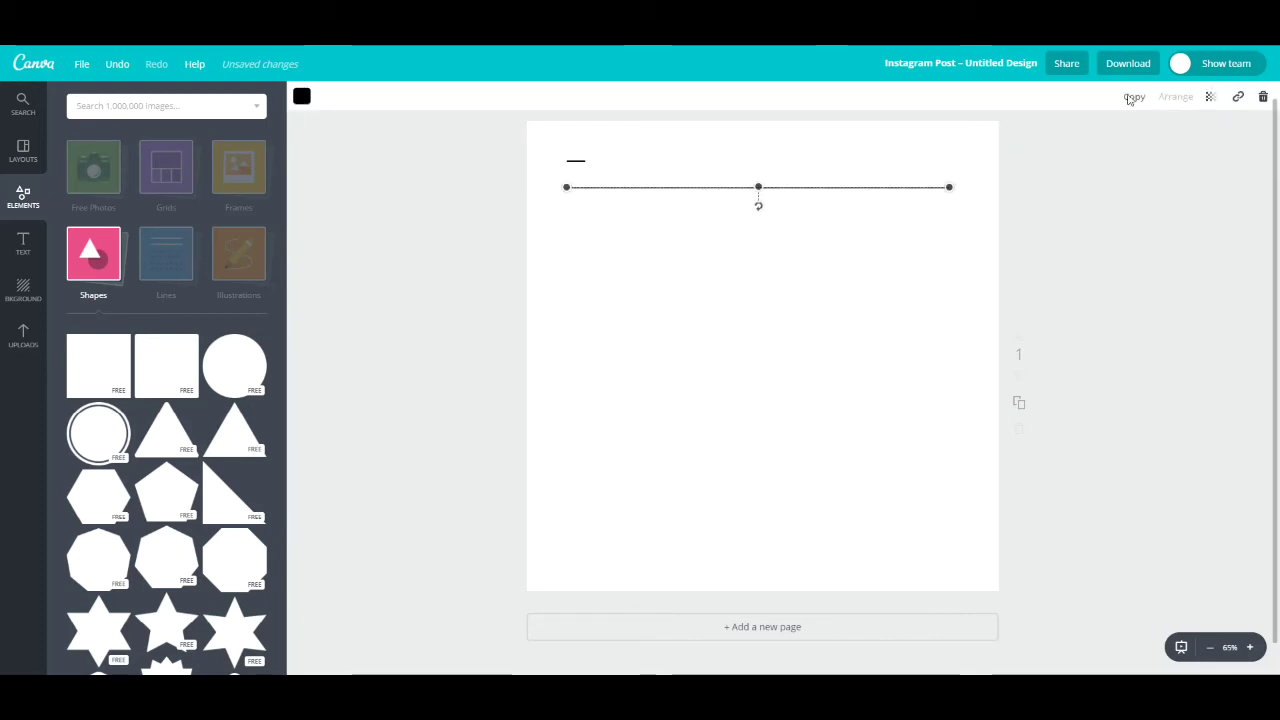
{"action": "left_click", "coordinate": [1133, 100]}
{"action": "left_click", "coordinate": [1133, 100]}
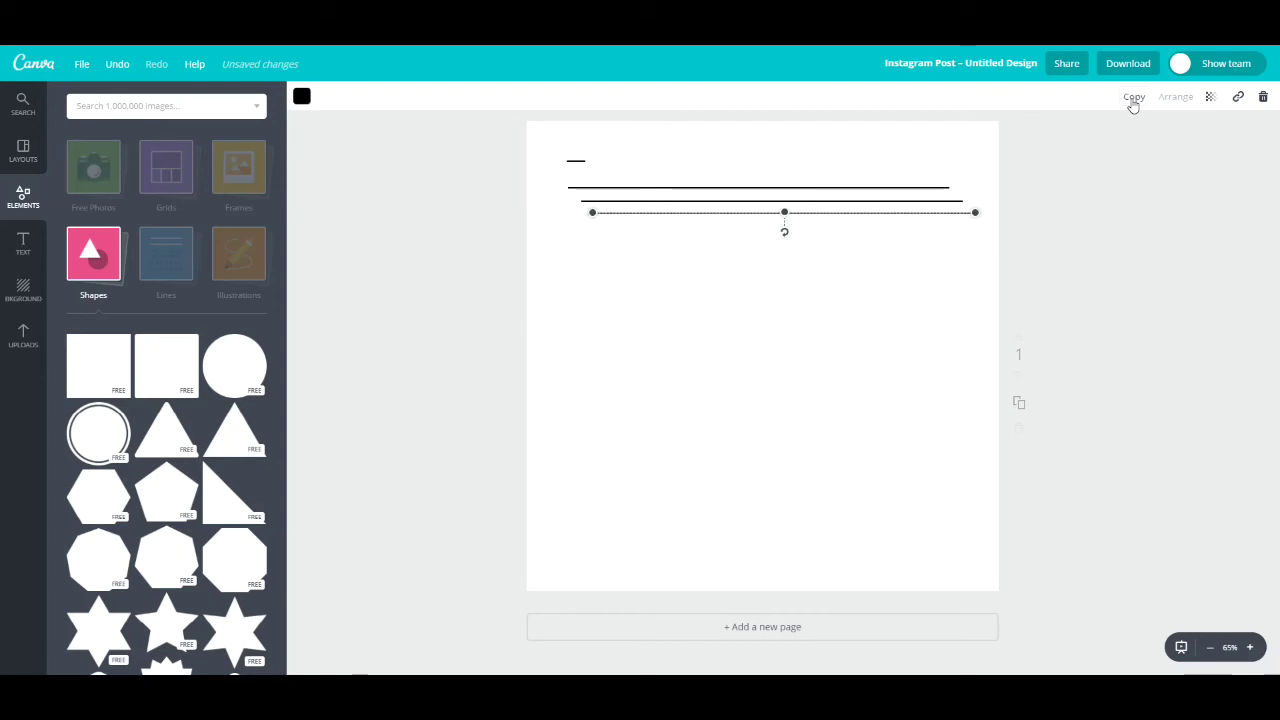
{"action": "left_click", "coordinate": [1133, 100]}
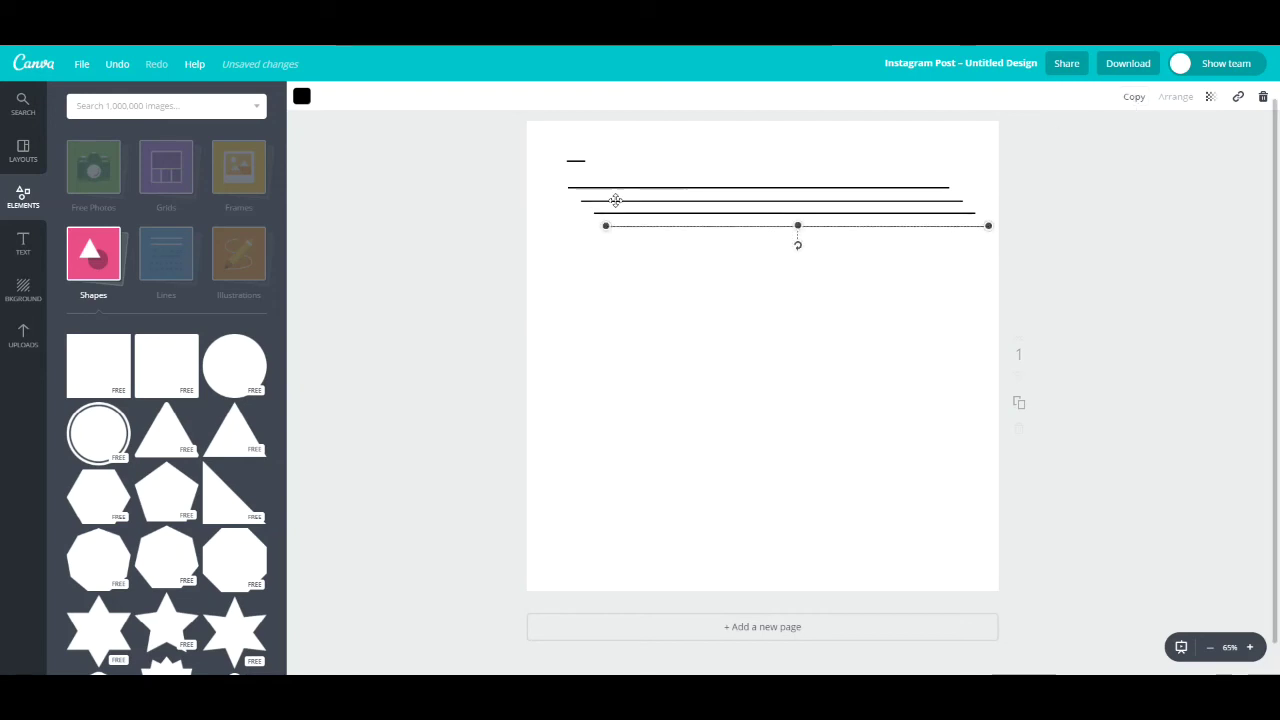
{"action": "left_click_drag", "start_coordinate": [614, 201], "coordinate": [601, 201]}
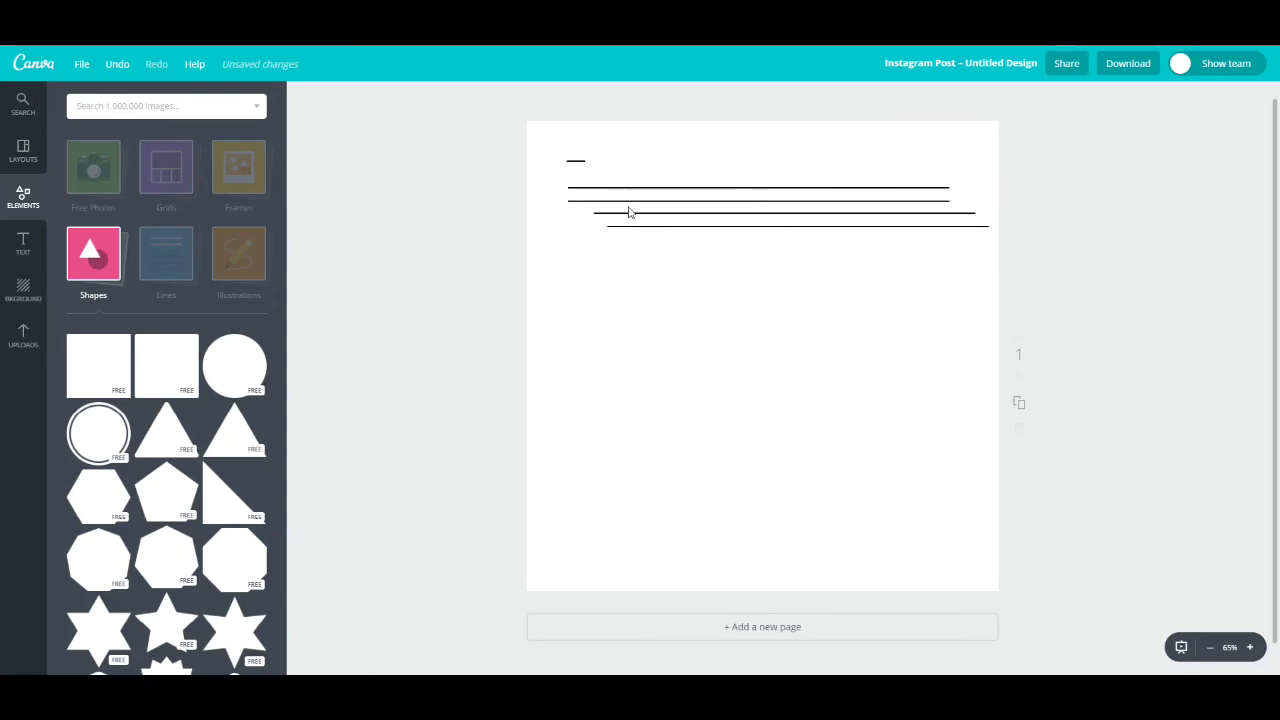
{"action": "left_click_drag", "start_coordinate": [687, 213], "coordinate": [661, 213]}
{"action": "left_click_drag", "start_coordinate": [789, 225], "coordinate": [748, 226]}
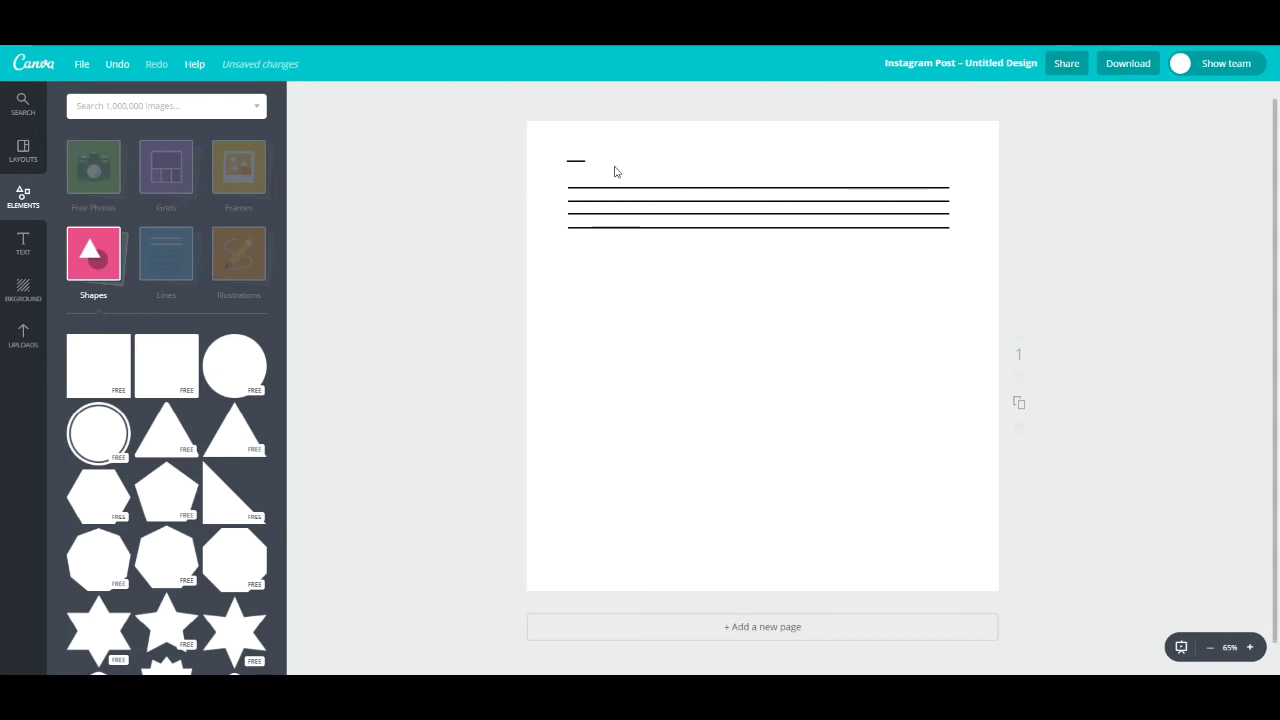
Duplicate the short dash, lengthen the copy below the stack, and slim it into a thin line.
{"action": "left_click", "coordinate": [576, 160]}
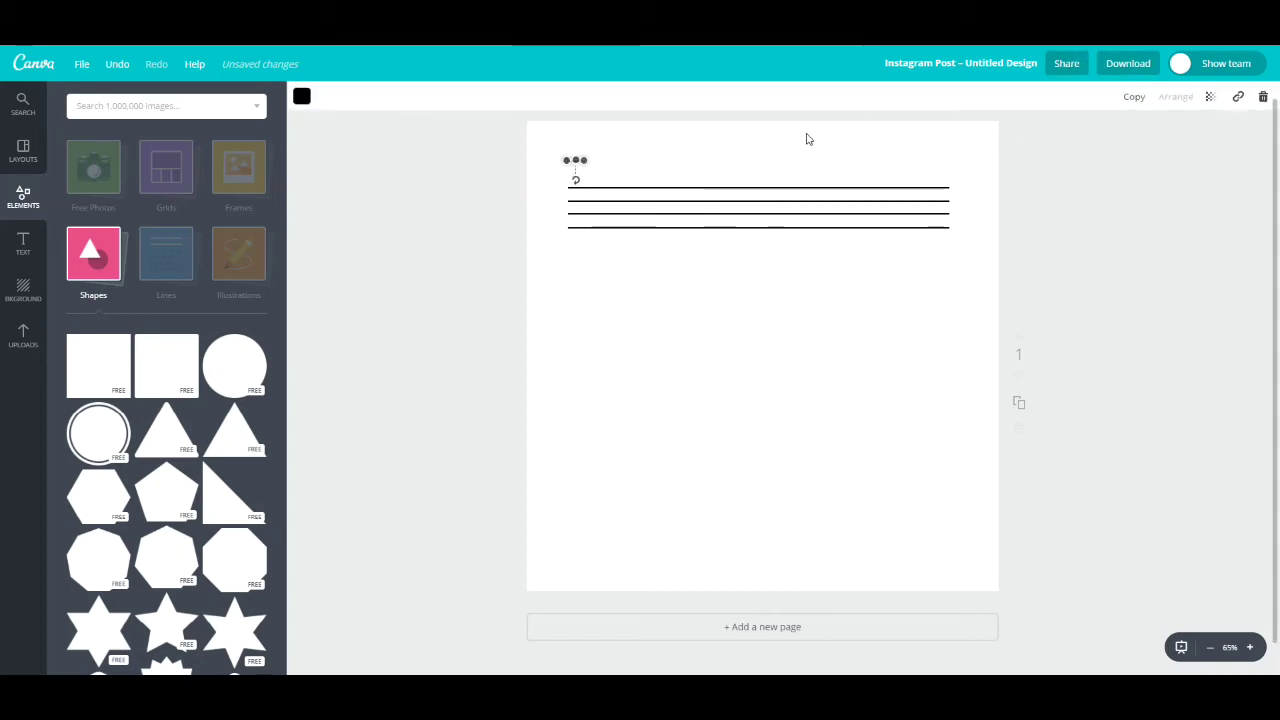
{"action": "left_click", "coordinate": [1132, 99]}
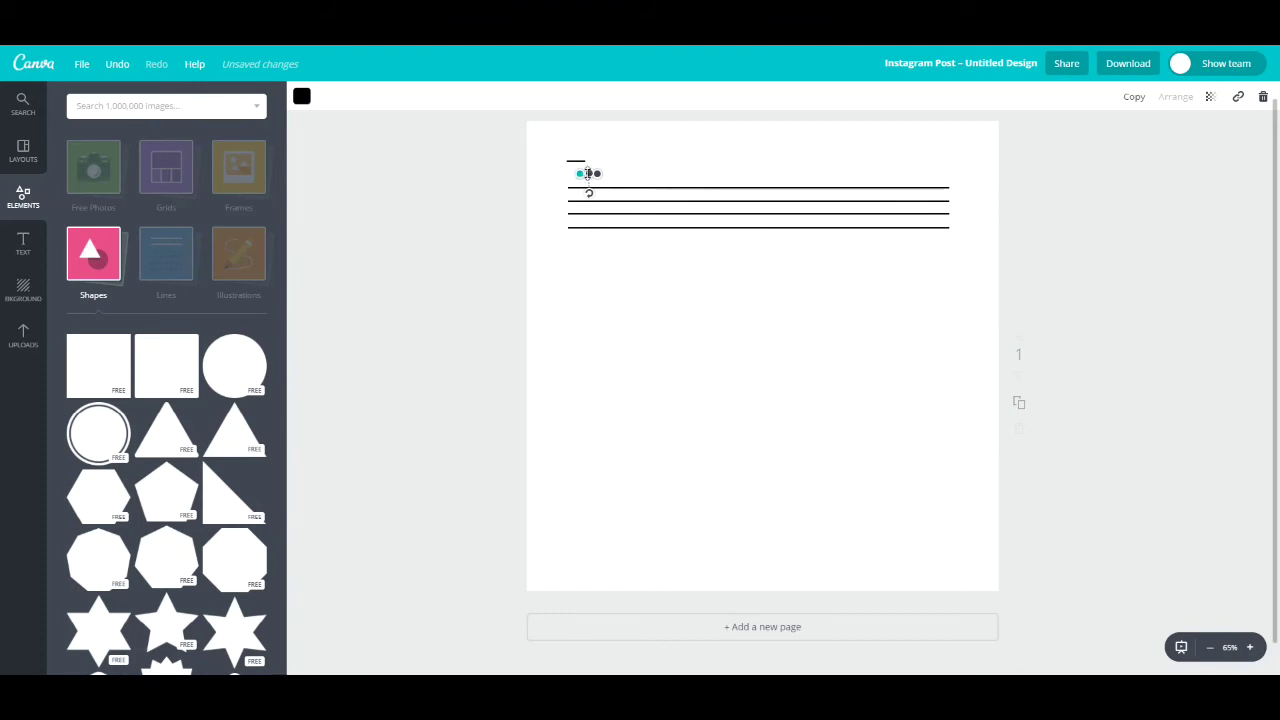
{"action": "left_click_drag", "start_coordinate": [597, 173], "coordinate": [702, 263]}
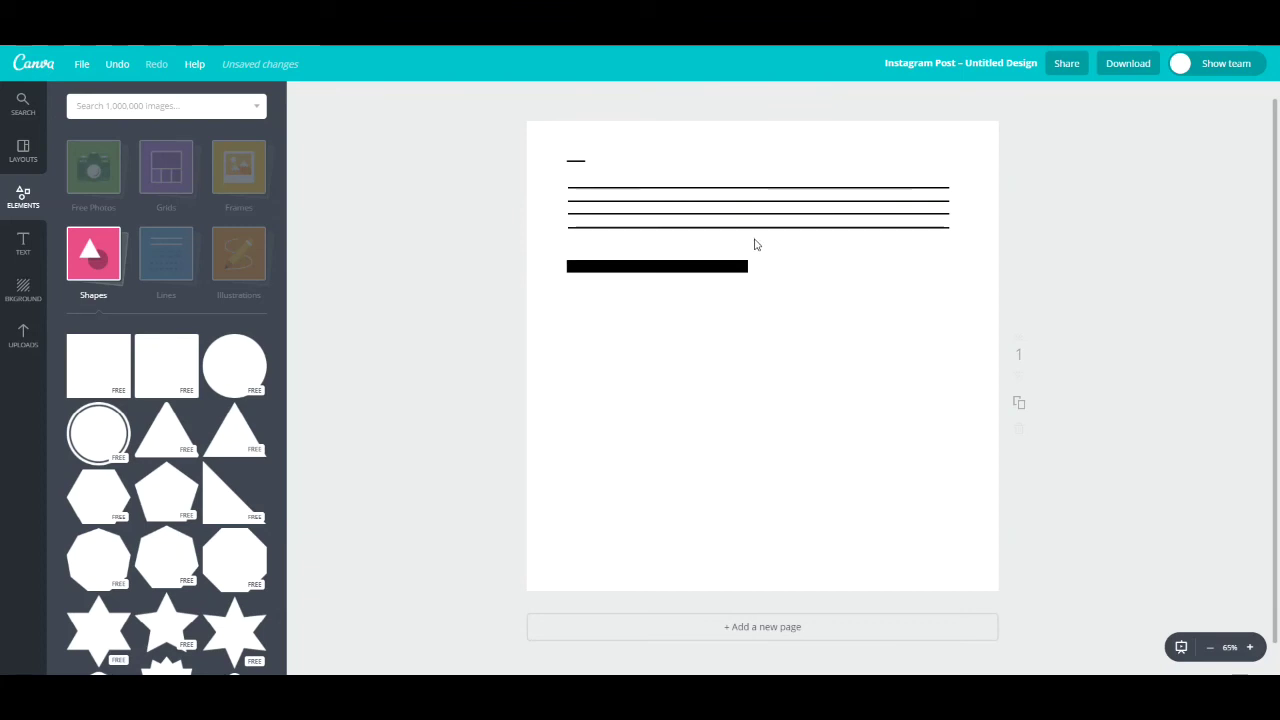
{"action": "left_click", "coordinate": [662, 267]}
{"action": "left_click_drag", "start_coordinate": [657, 268], "coordinate": [659, 247]}
{"action": "left_click", "coordinate": [826, 306]}
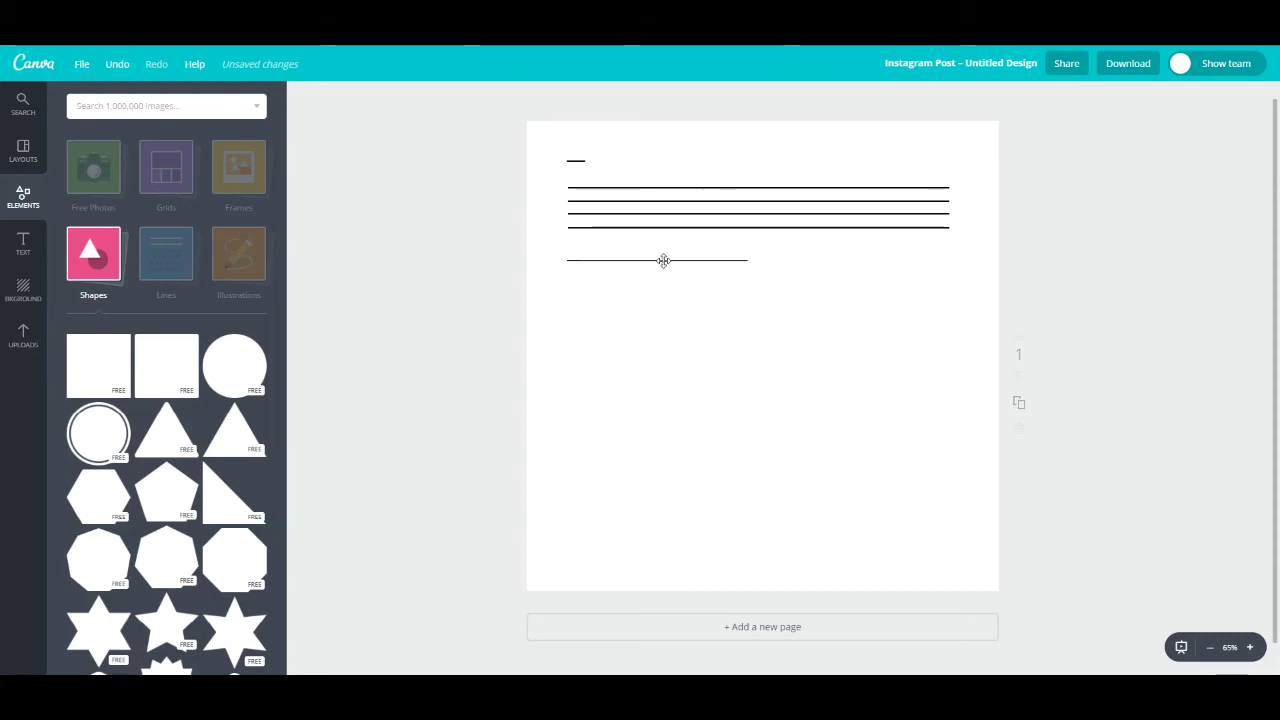
Rotate the new line to vertical and snap it under the bottom line's left end.
{"action": "left_click", "coordinate": [663, 260]}
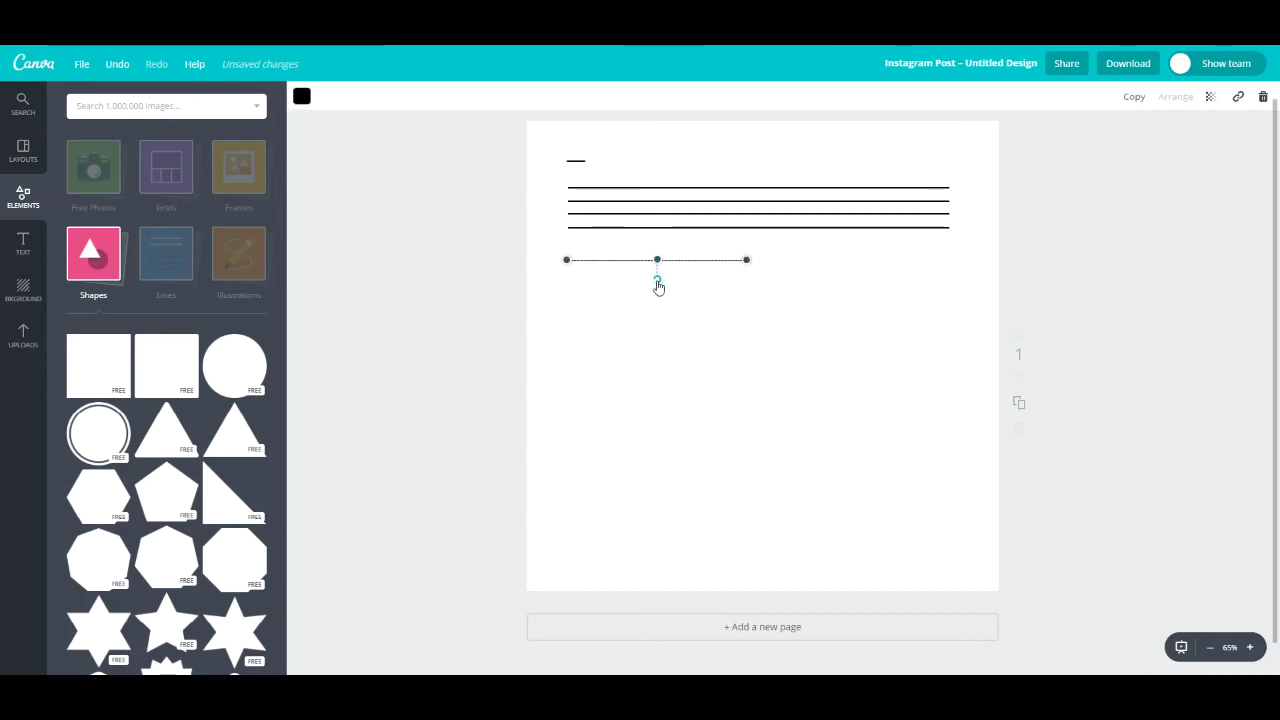
{"action": "left_click_drag", "start_coordinate": [658, 287], "coordinate": [703, 266]}
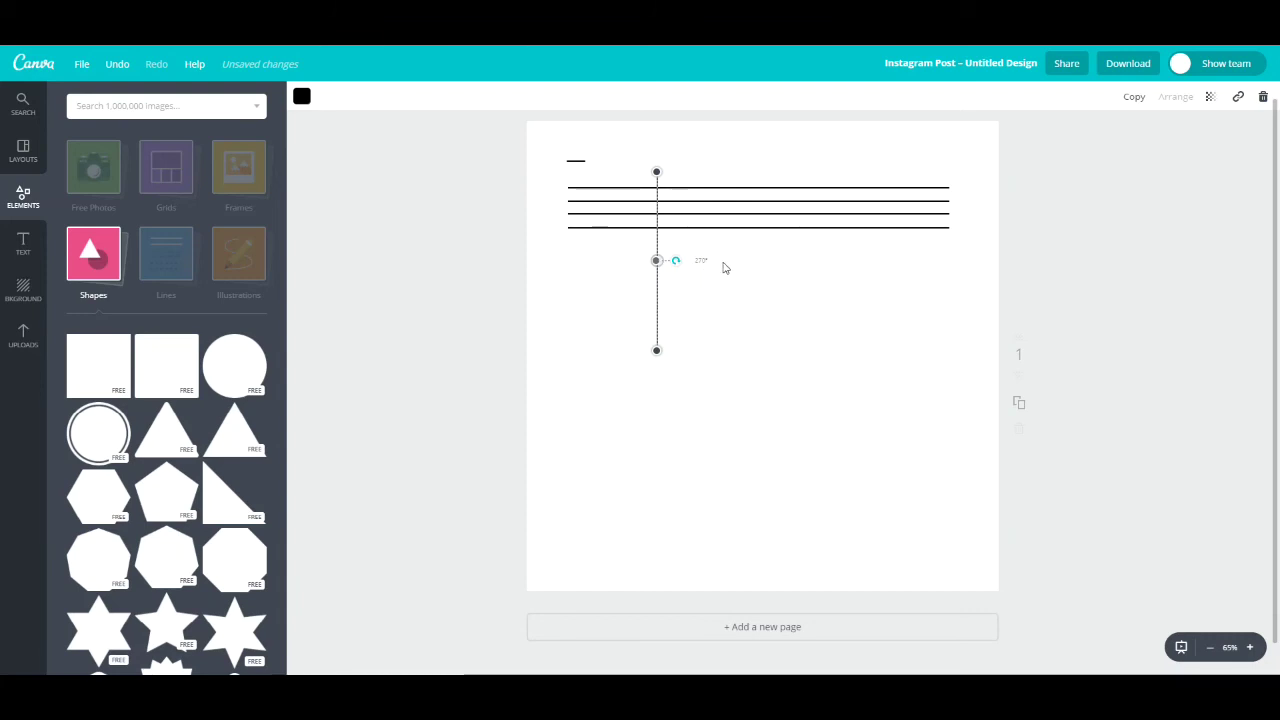
{"action": "left_click", "coordinate": [706, 294]}
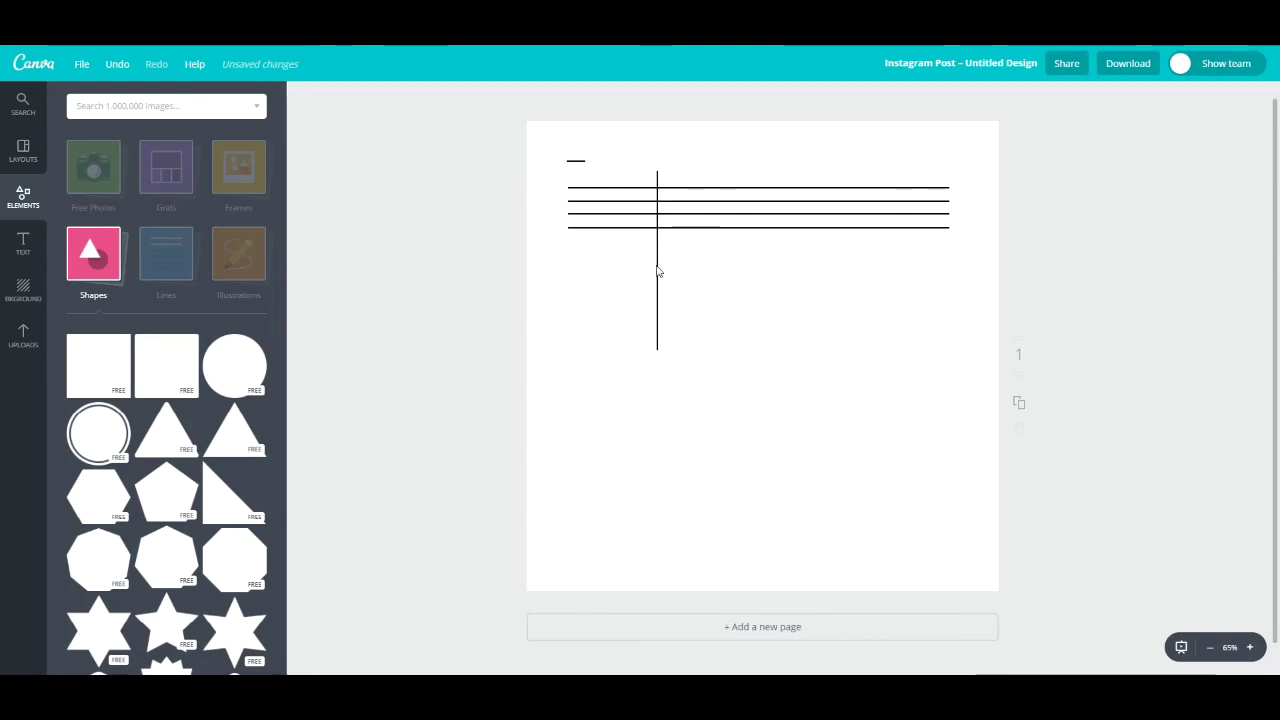
{"action": "left_click_drag", "start_coordinate": [657, 266], "coordinate": [567, 334]}
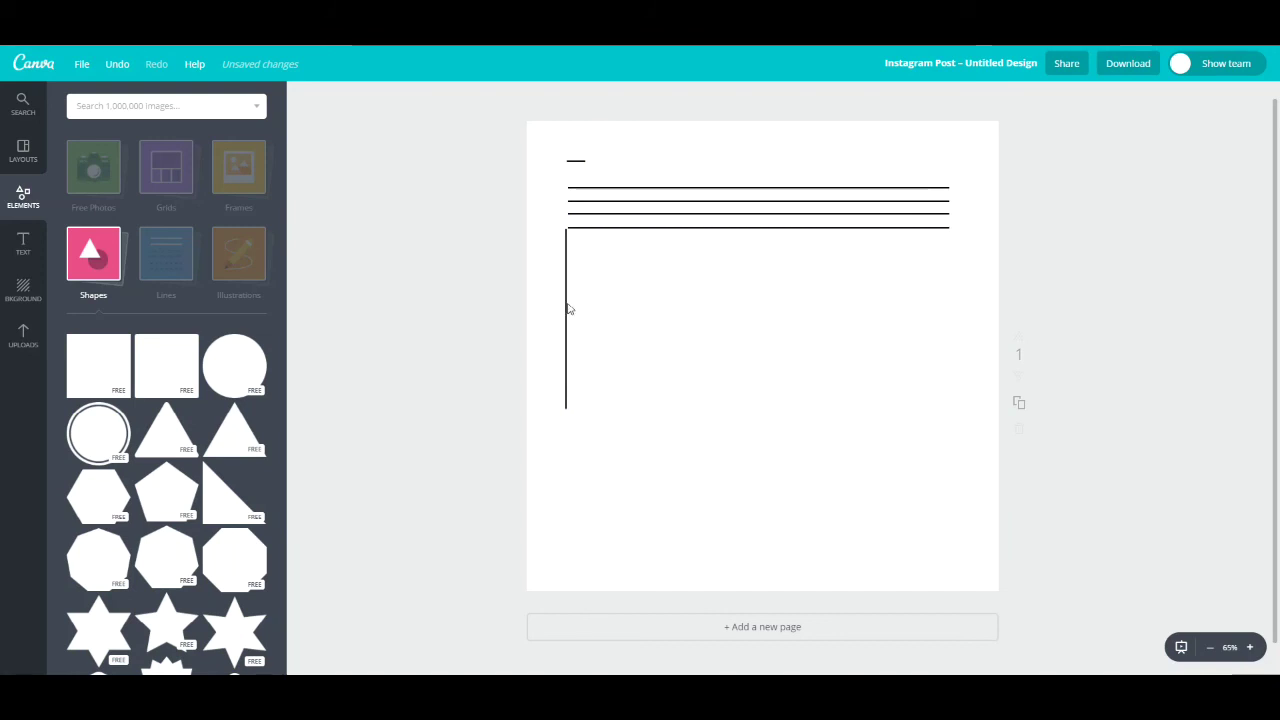
Zoom in to 120% and nudge the vertical line to meet the bottom line's left end.
{"action": "left_click", "coordinate": [1251, 649]}
{"action": "left_click", "coordinate": [1251, 649]}
{"action": "left_click", "coordinate": [1251, 649]}
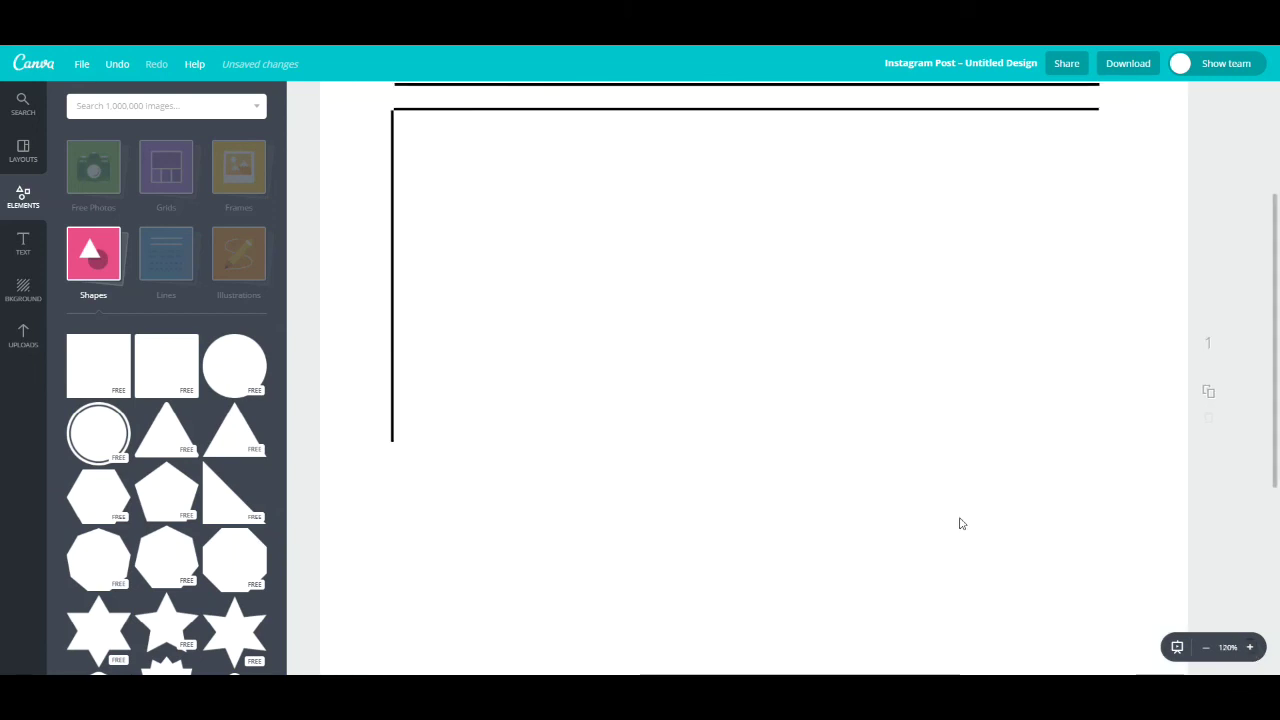
{"action": "scroll", "coordinate": [960, 523], "scroll_direction": "up", "scroll_amount": 4}
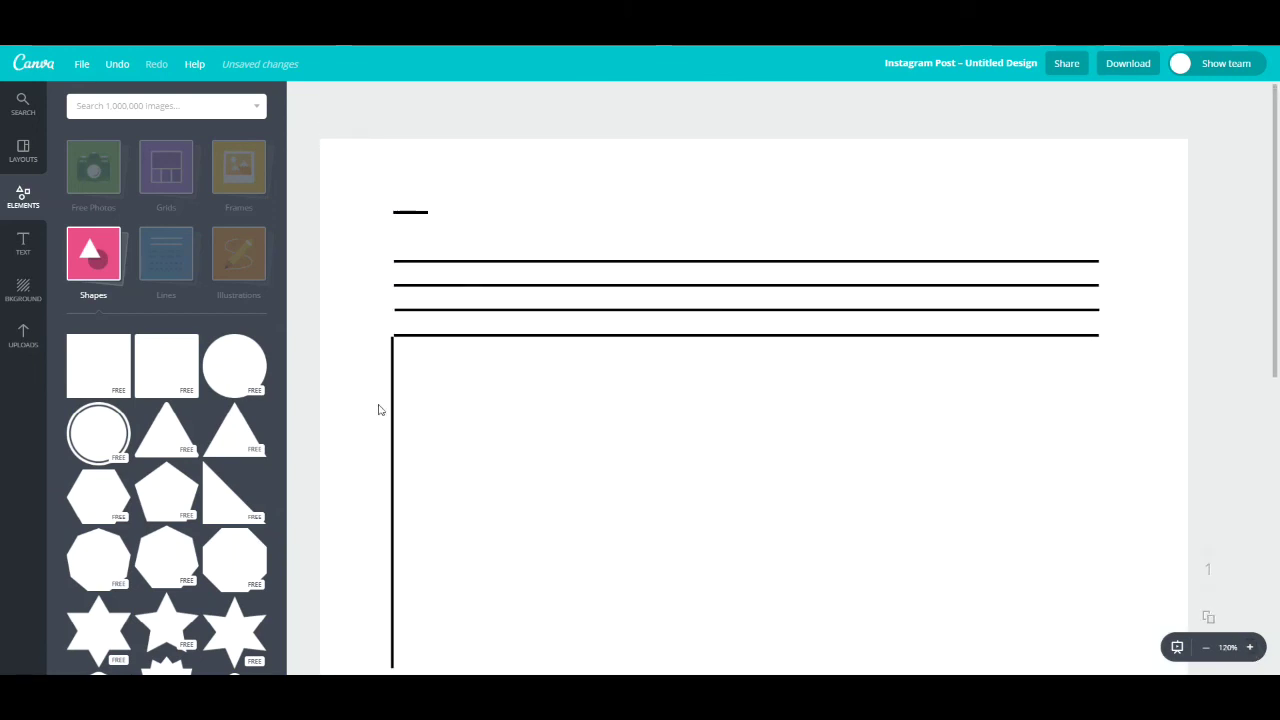
{"action": "left_click_drag", "start_coordinate": [391, 403], "coordinate": [394, 403]}
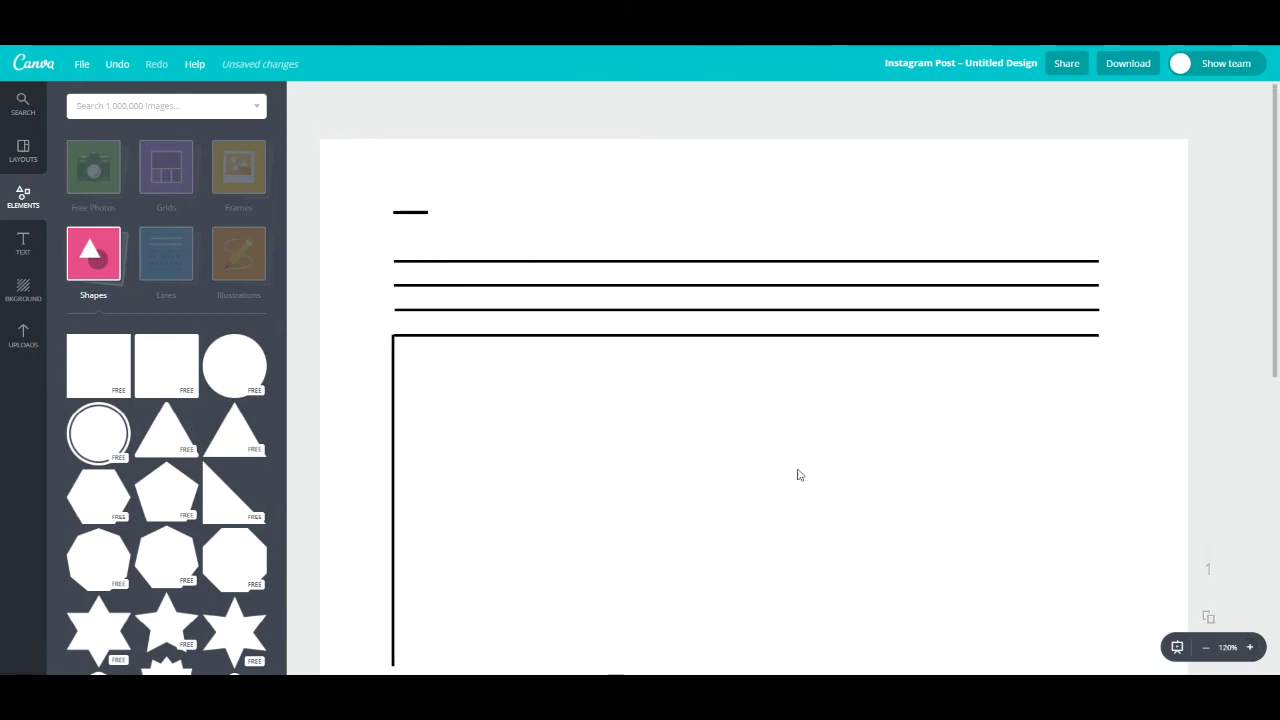
Select the bottom line and then the vertical line to check the corner, and deselect.
{"action": "left_click", "coordinate": [514, 335]}
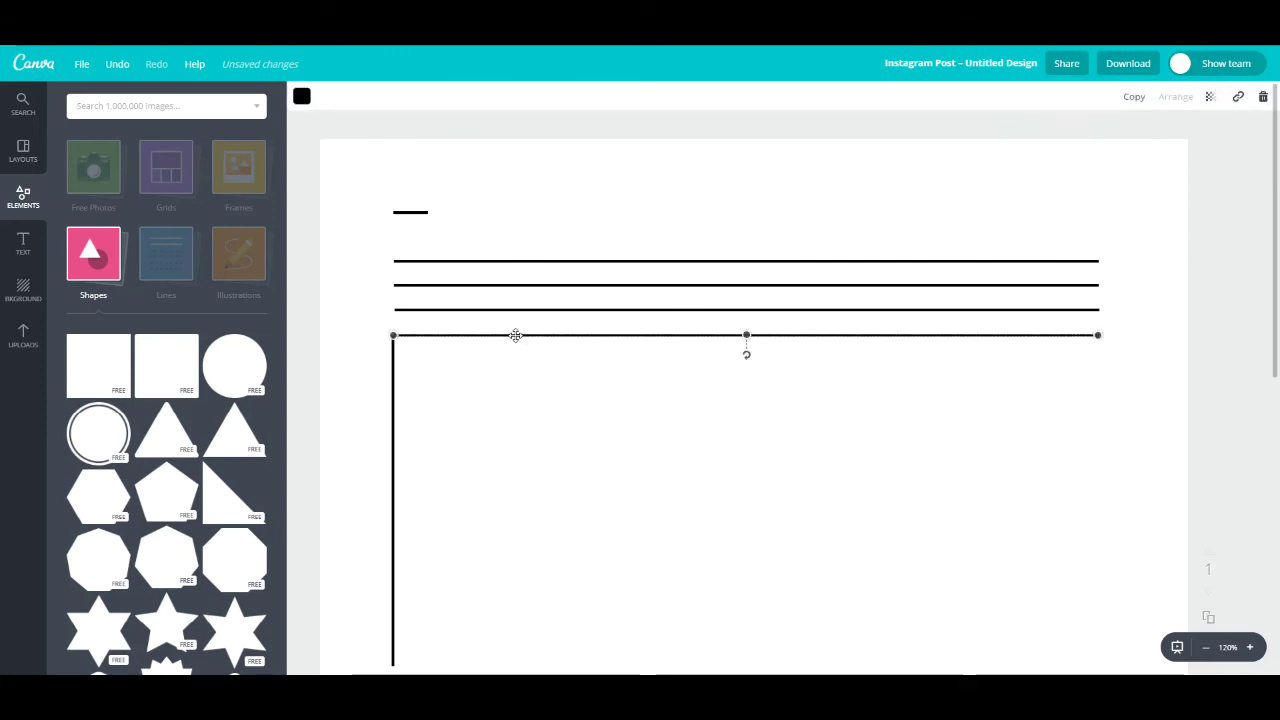
{"action": "left_click", "coordinate": [509, 390]}
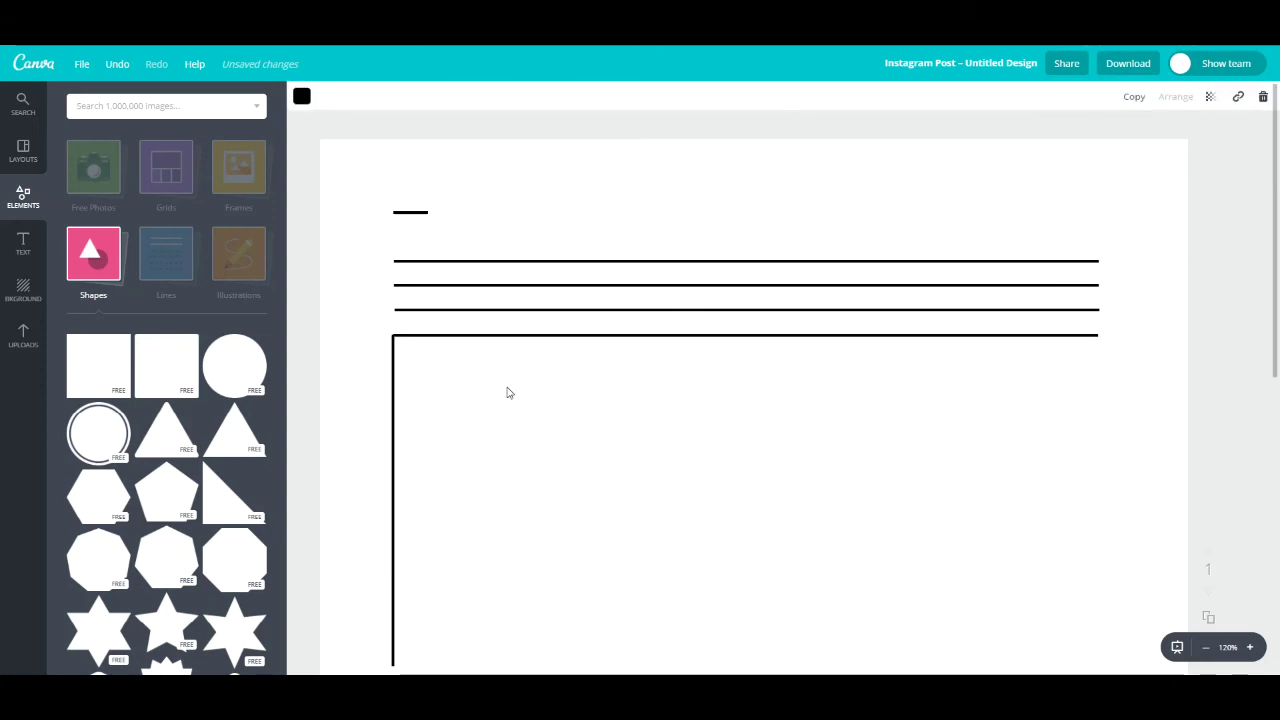
{"action": "left_click", "coordinate": [423, 335]}
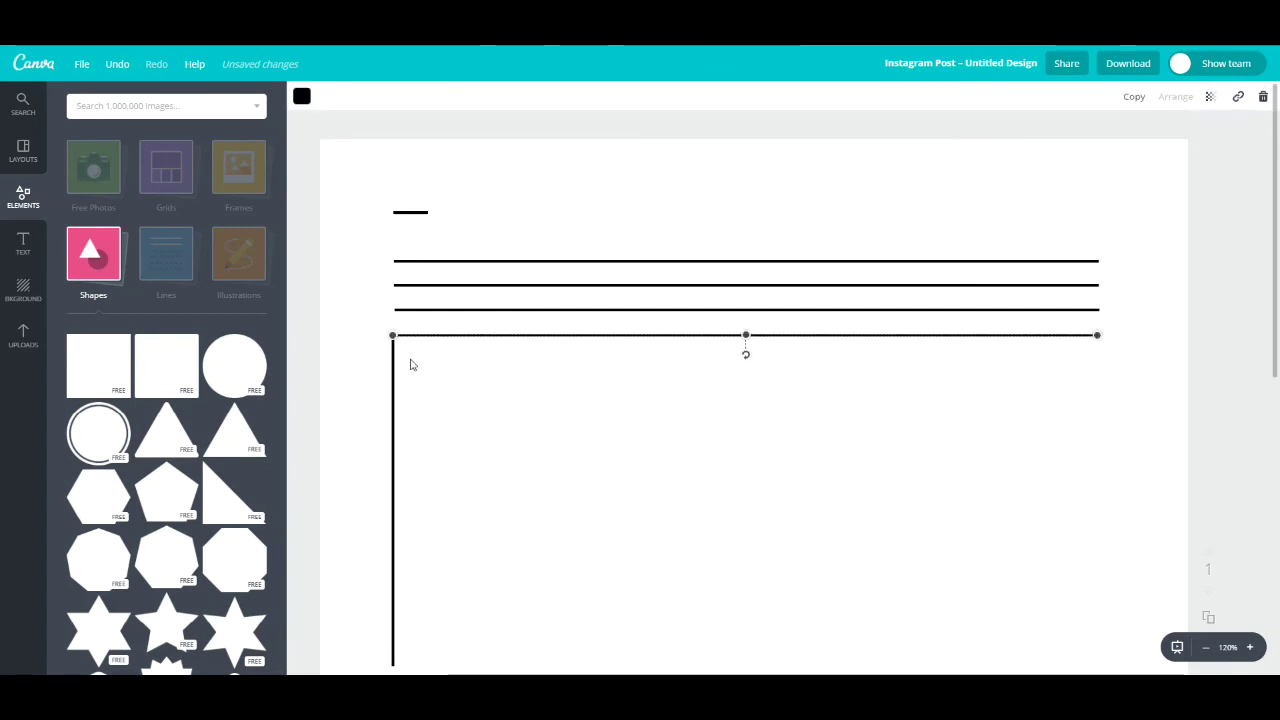
{"action": "left_click", "coordinate": [600, 415]}
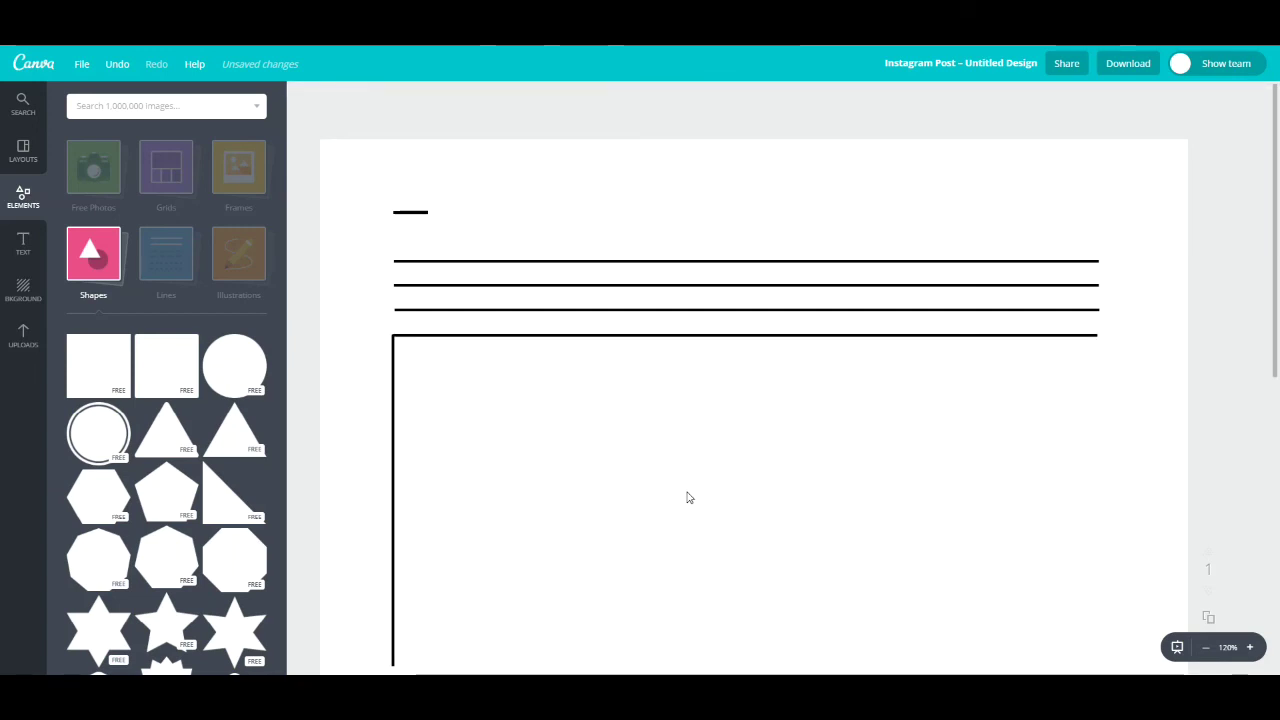
{"action": "left_click", "coordinate": [393, 382]}
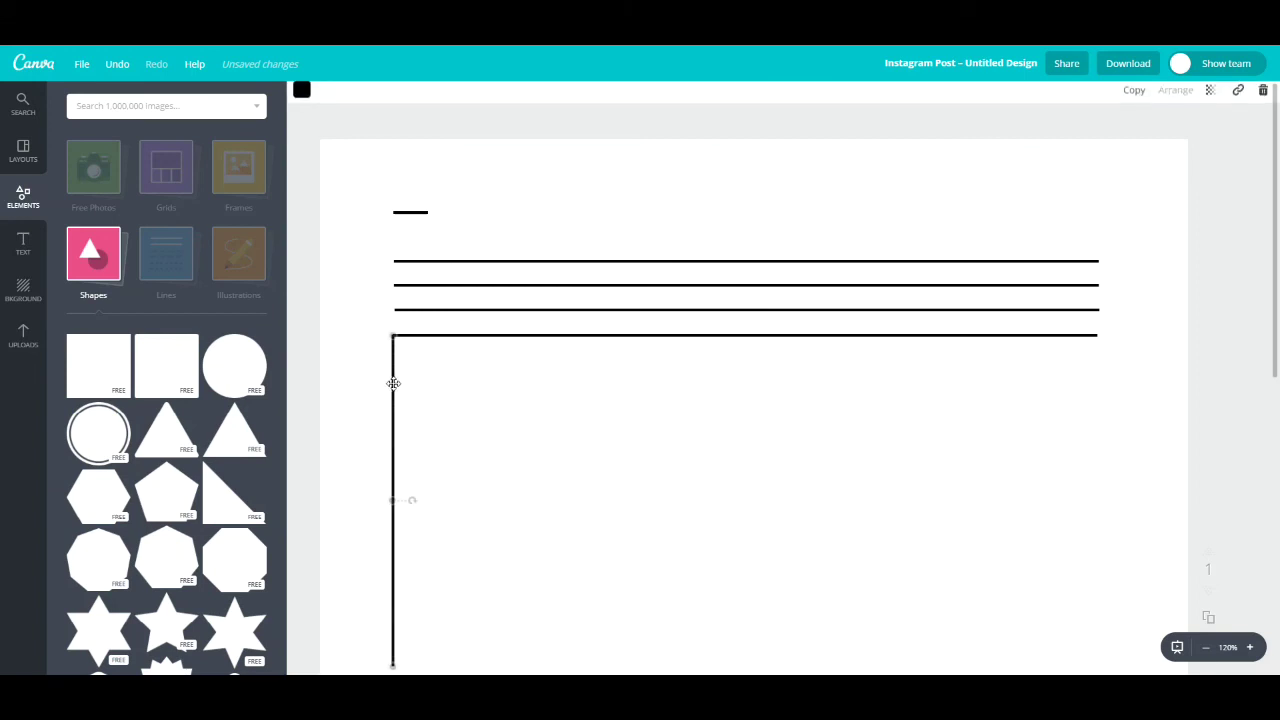
{"action": "left_click", "coordinate": [568, 400]}
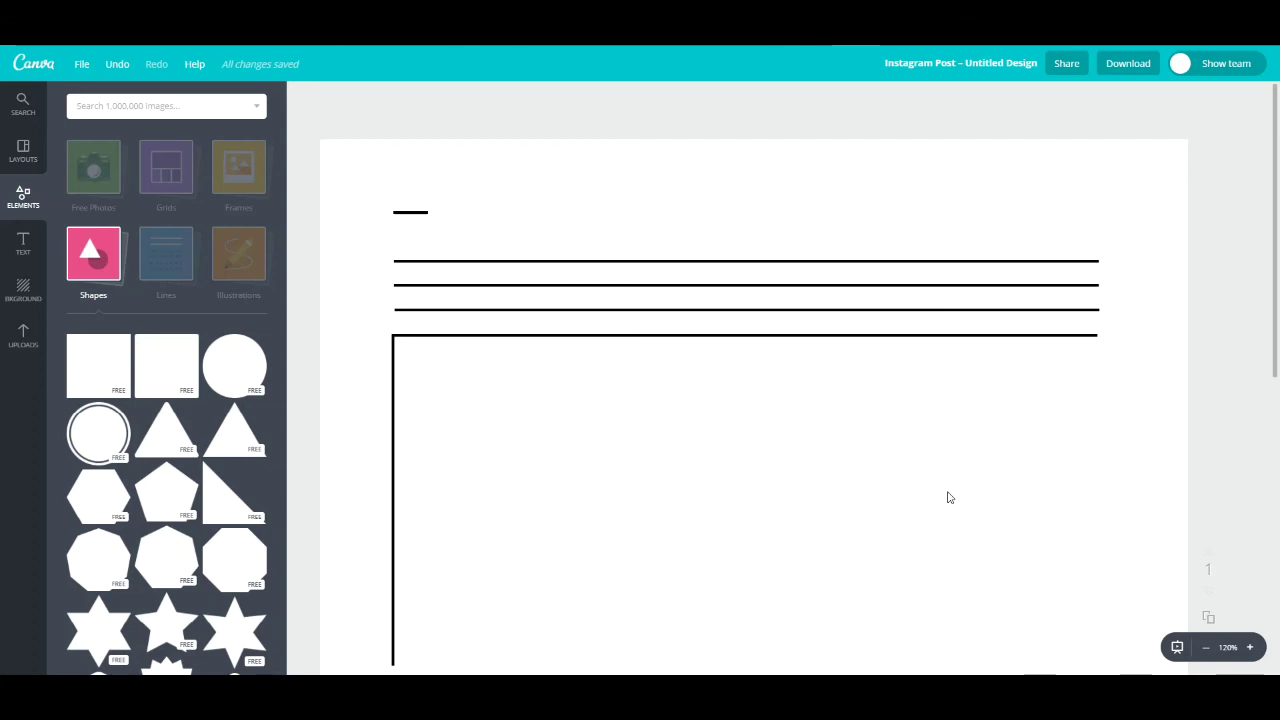